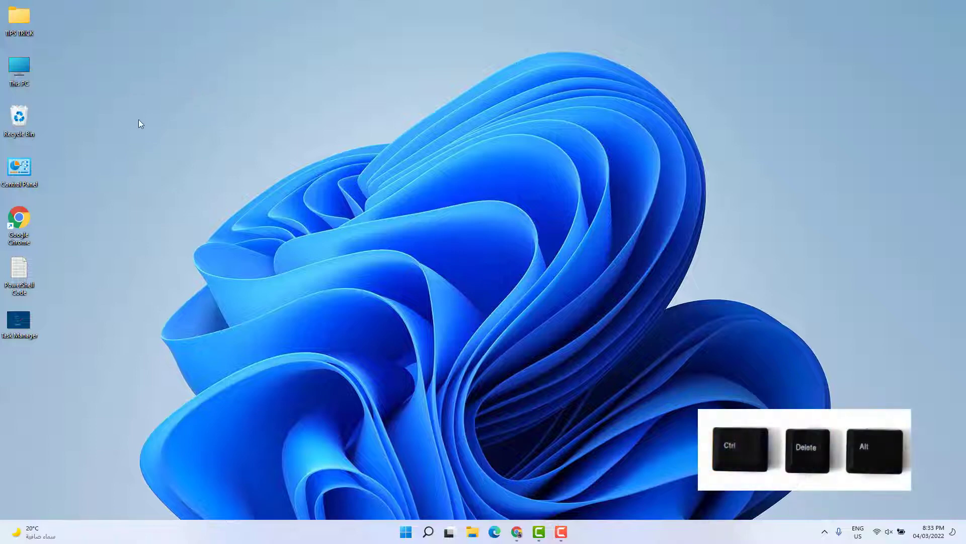
# After viewing the saved screenshot, open Task Manager and switch it to its detailed Processes view
pyautogui.doubleClick(29, 322)
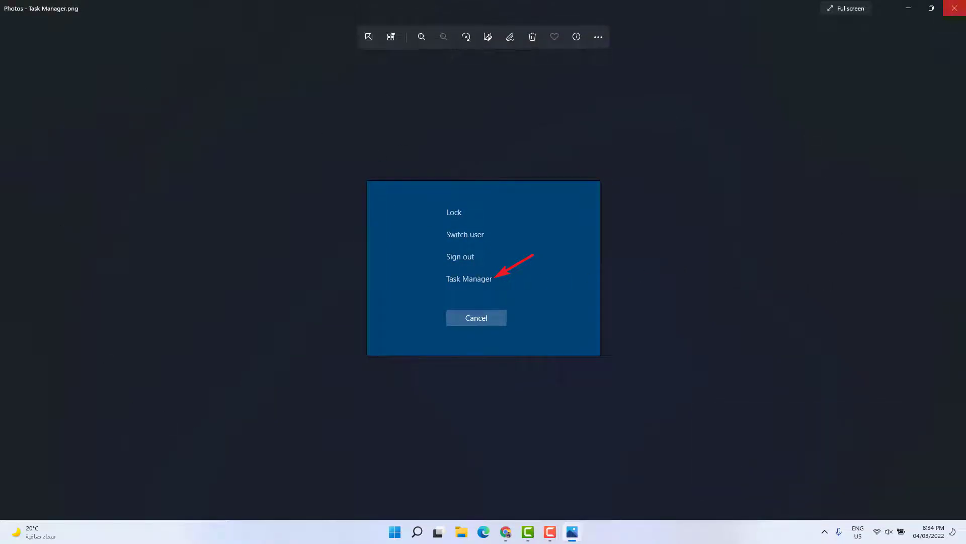
pyautogui.click(955, 8)
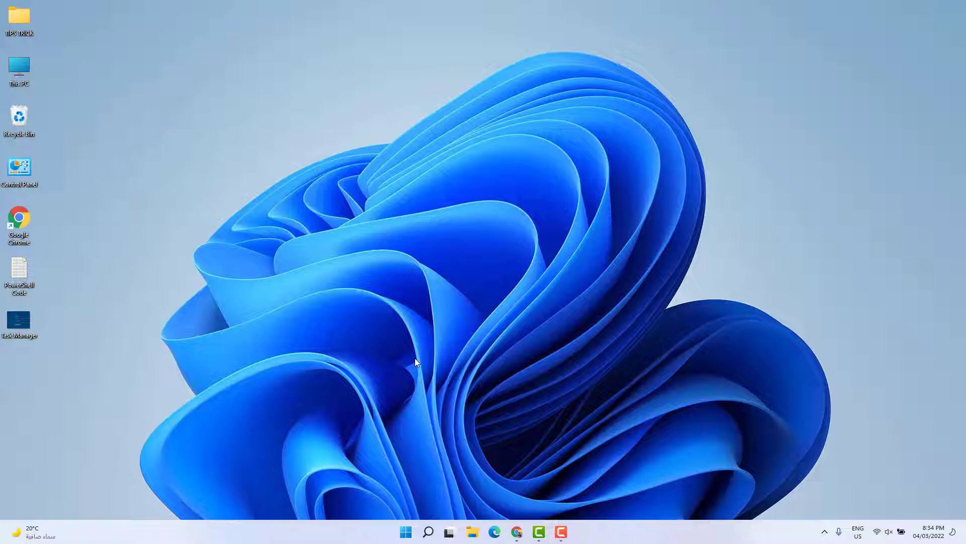
pyautogui.rightClick(408, 533)
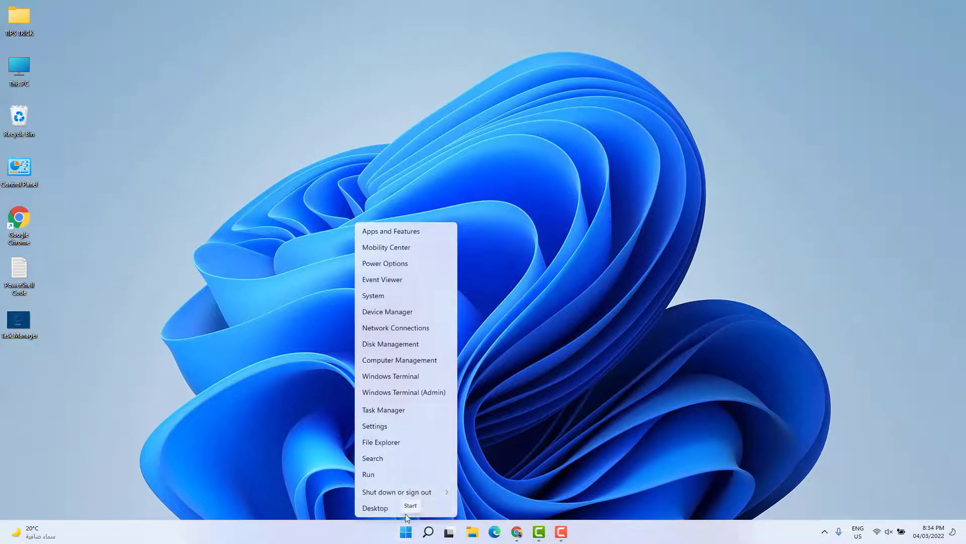
pyautogui.click(393, 411)
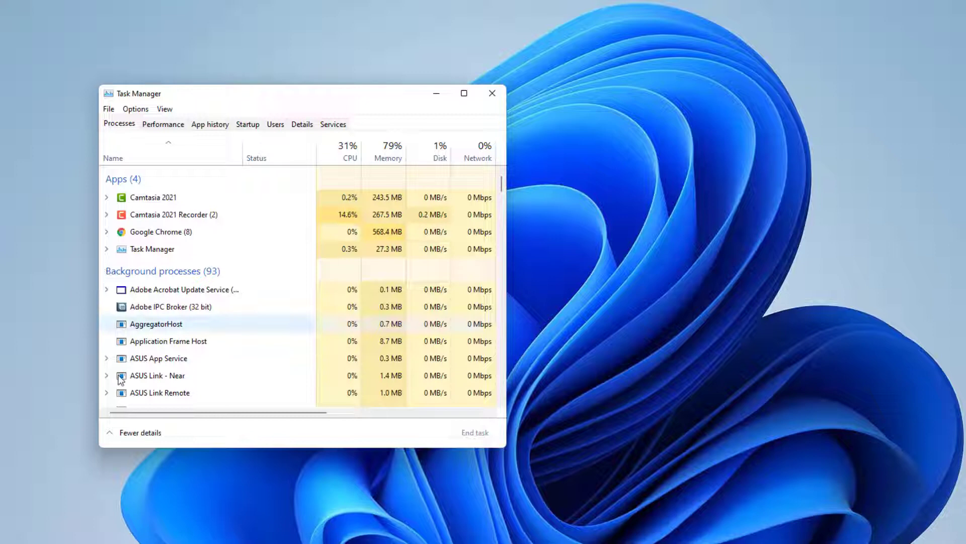
pyautogui.click(133, 432)
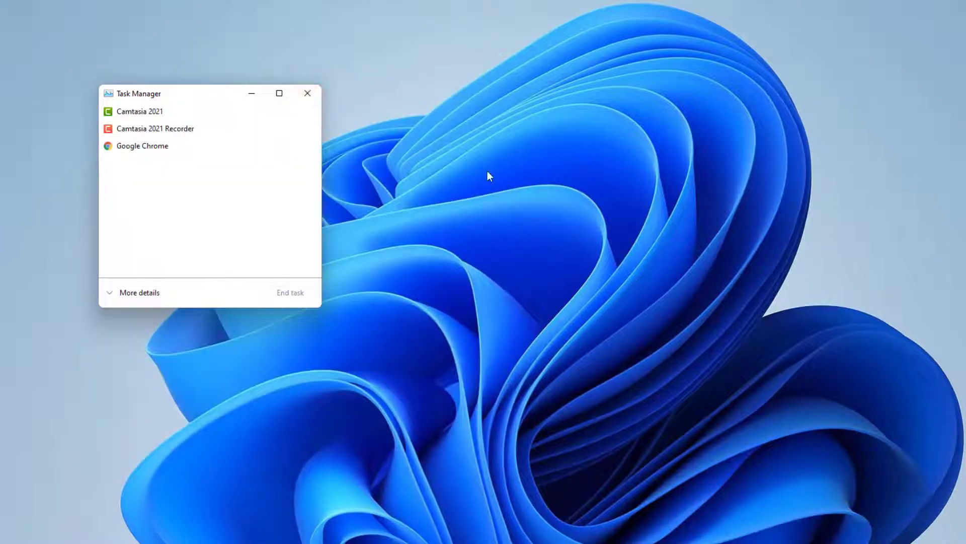
pyautogui.click(154, 293)
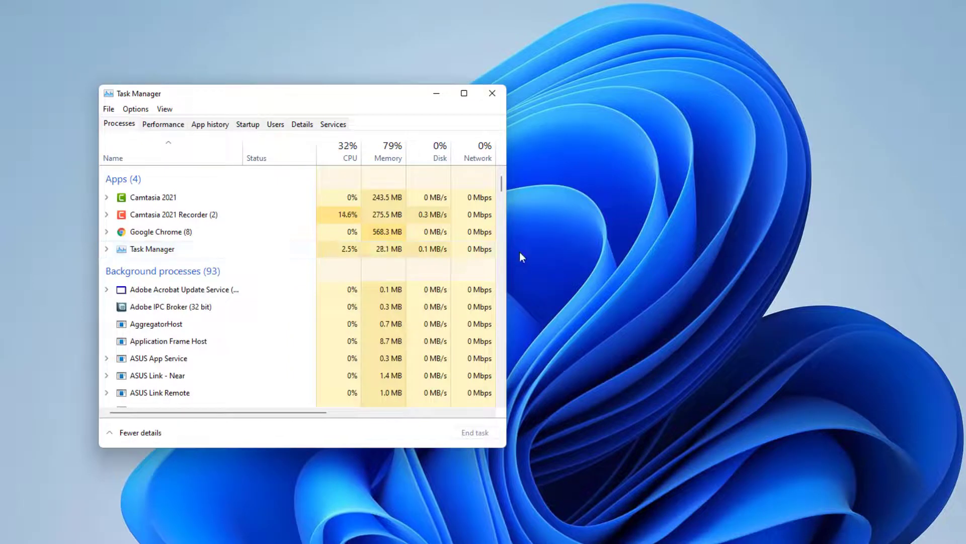
# Restart the Windows Explorer process from the Processes list, then close Task Manager
pyautogui.moveTo(502, 189); pyautogui.dragTo(480, 394)
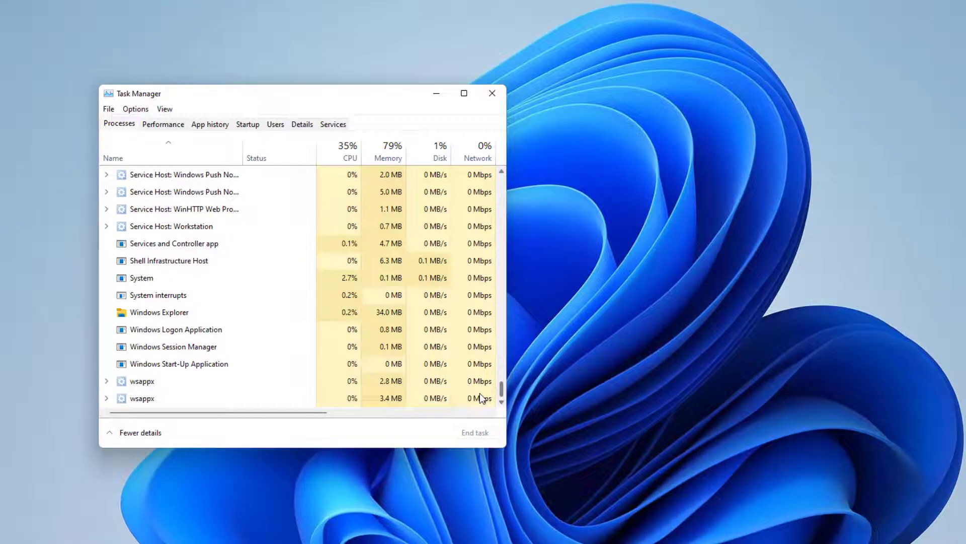
pyautogui.click(172, 317)
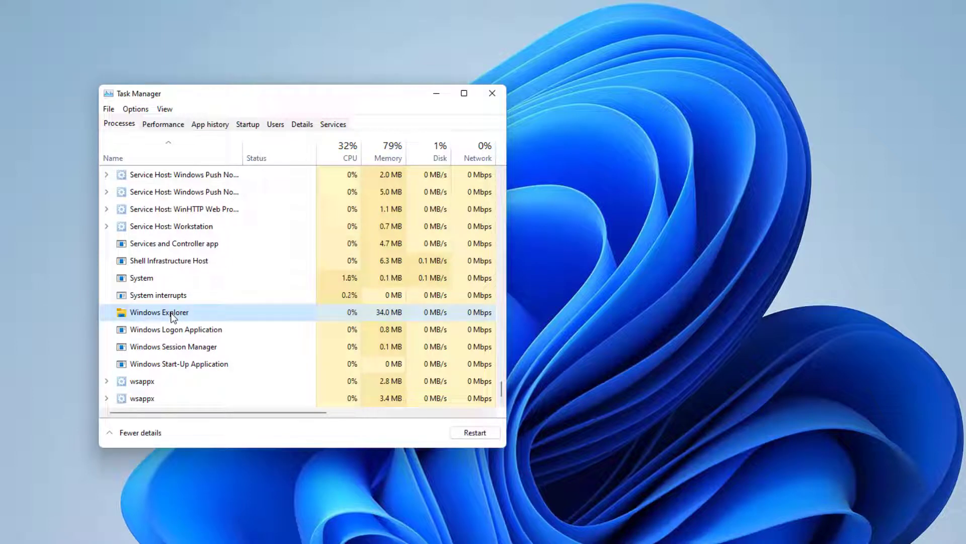
pyautogui.click(479, 434)
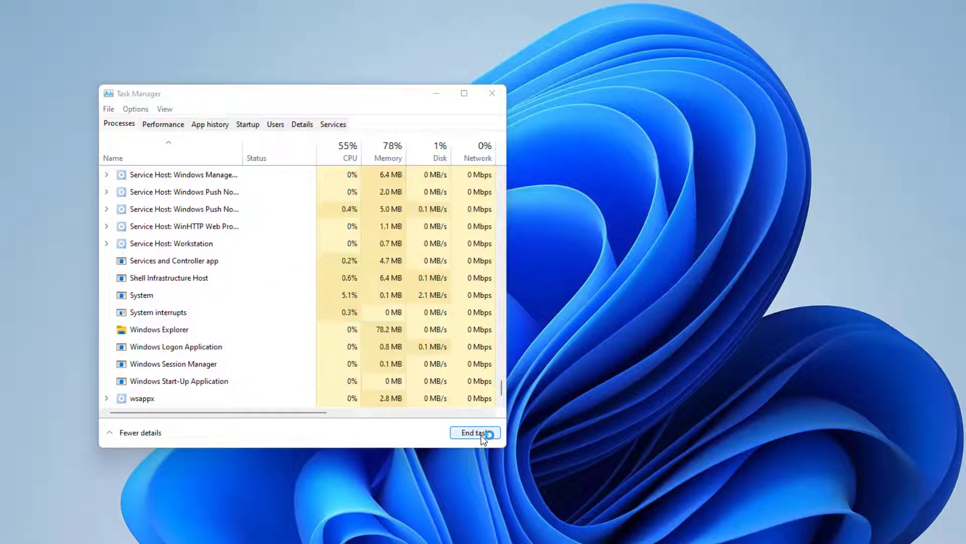
pyautogui.click(502, 88)
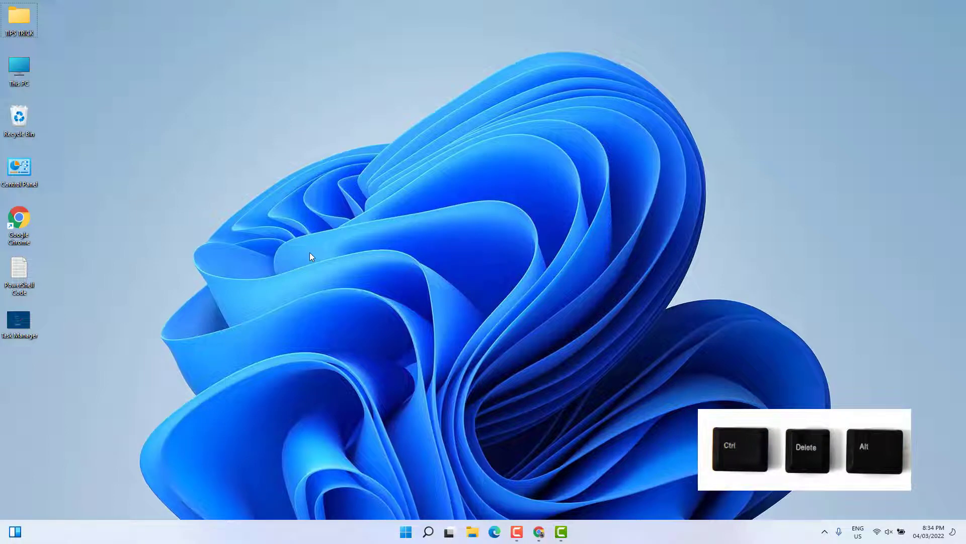
# View the security screen screenshot again, then relaunch Task Manager from the Start context menu
pyautogui.doubleClick(20, 332)
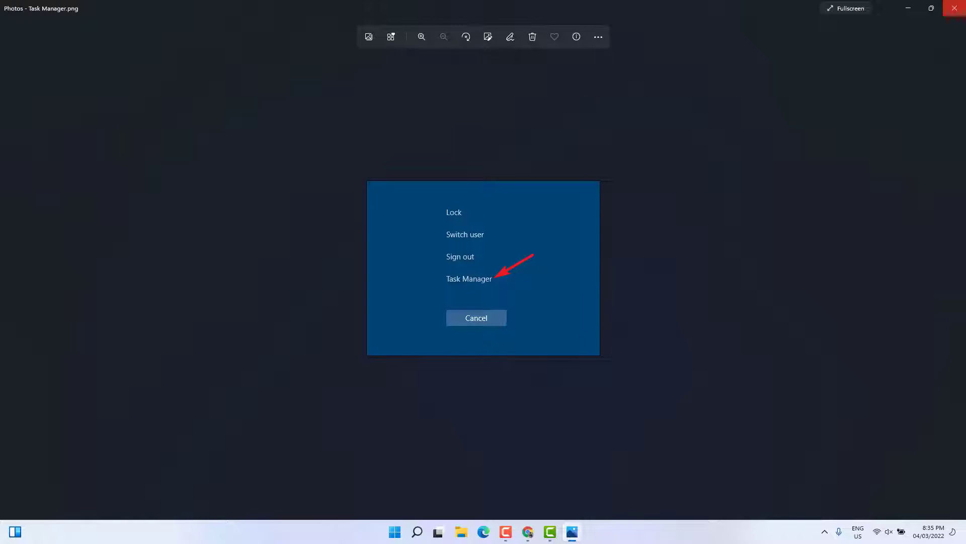
pyautogui.click(955, 8)
pyautogui.rightClick(406, 533)
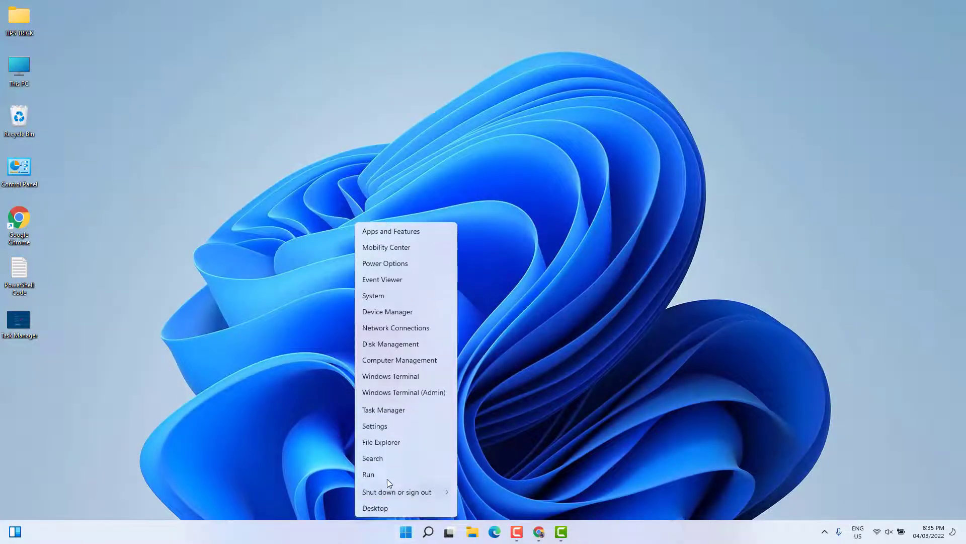
pyautogui.click(387, 411)
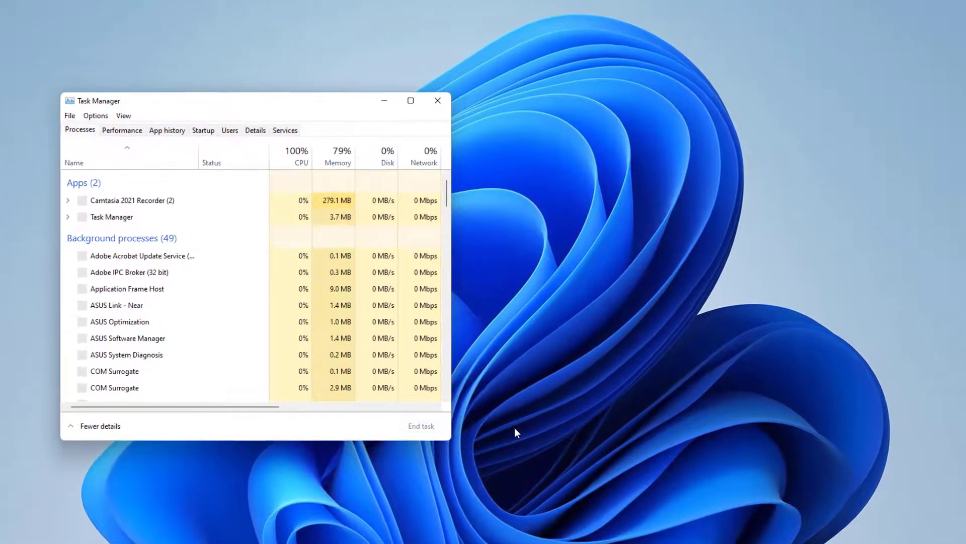
# Show the Services tab and scroll down to the WSearch service
pyautogui.click(282, 131)
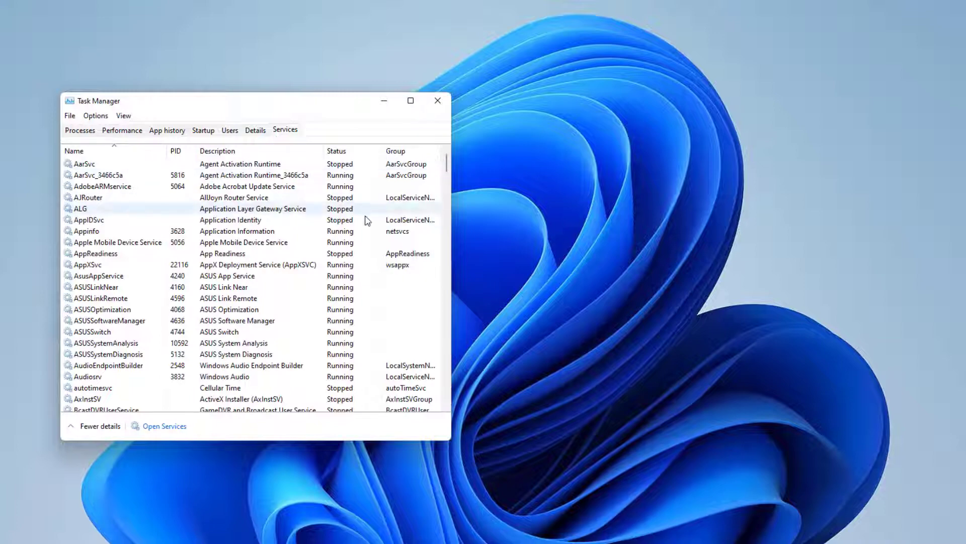
pyautogui.moveTo(449, 164); pyautogui.dragTo(439, 385)
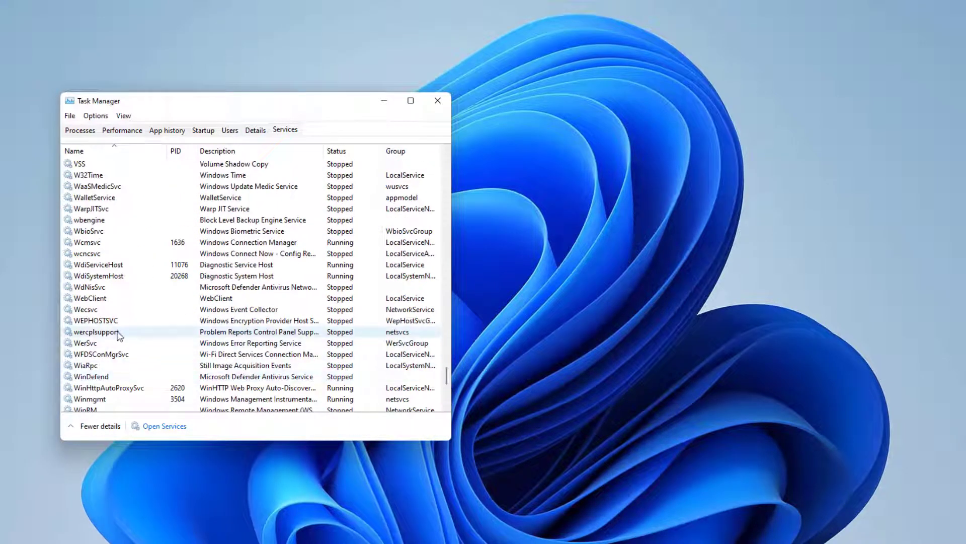
pyautogui.scroll(-2, 94, 364)
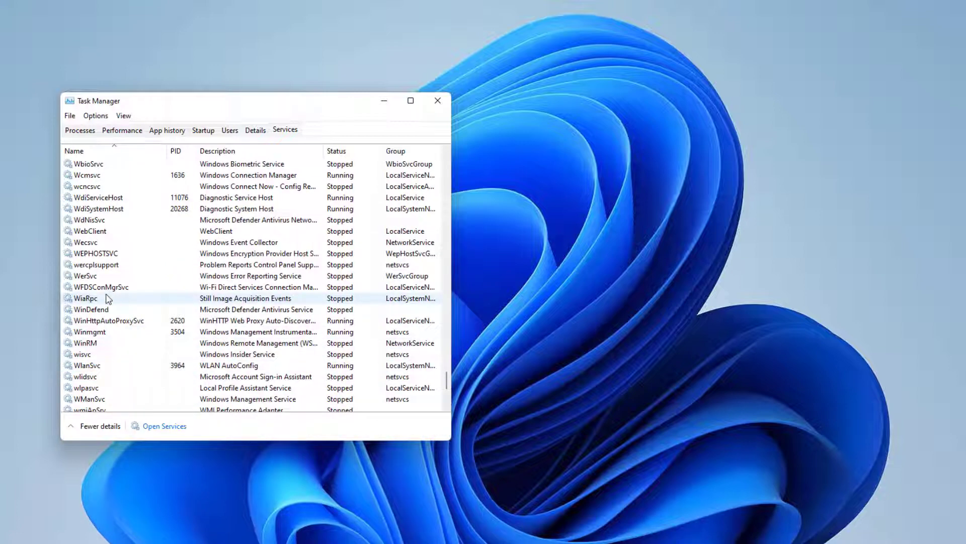
pyautogui.scroll(-2, 105, 367)
pyautogui.scroll(-3, 105, 369)
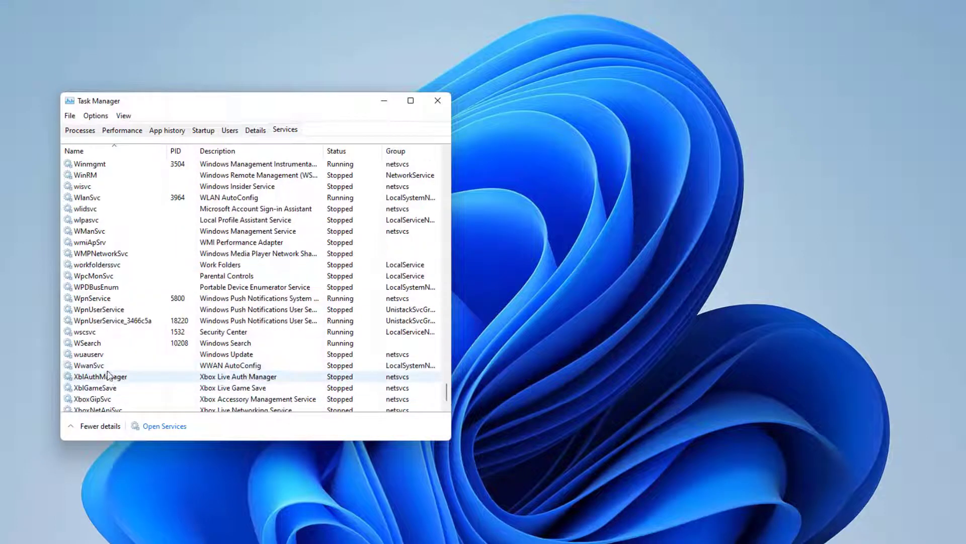
# Open the Services console from WSearch and bring up Windows Search properties
pyautogui.rightClick(96, 347)
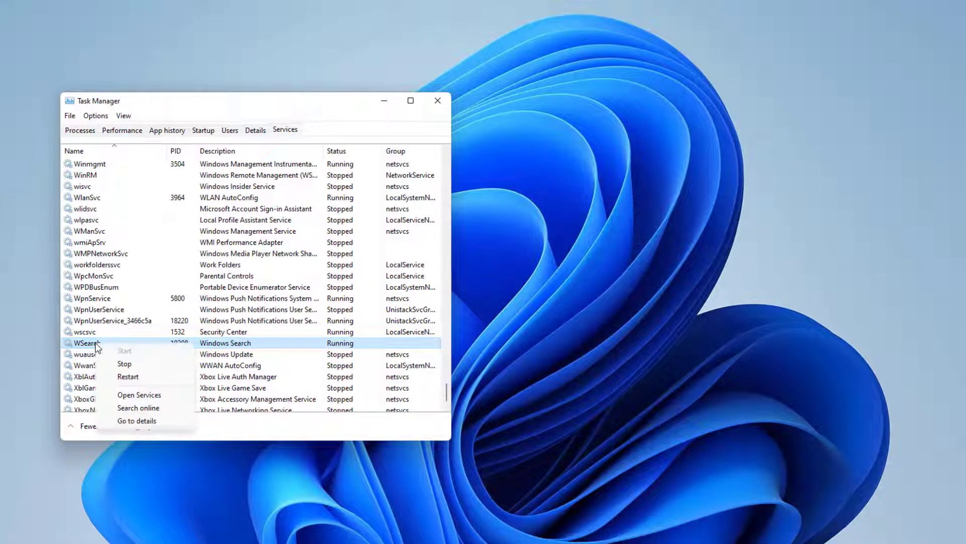
pyautogui.click(146, 393)
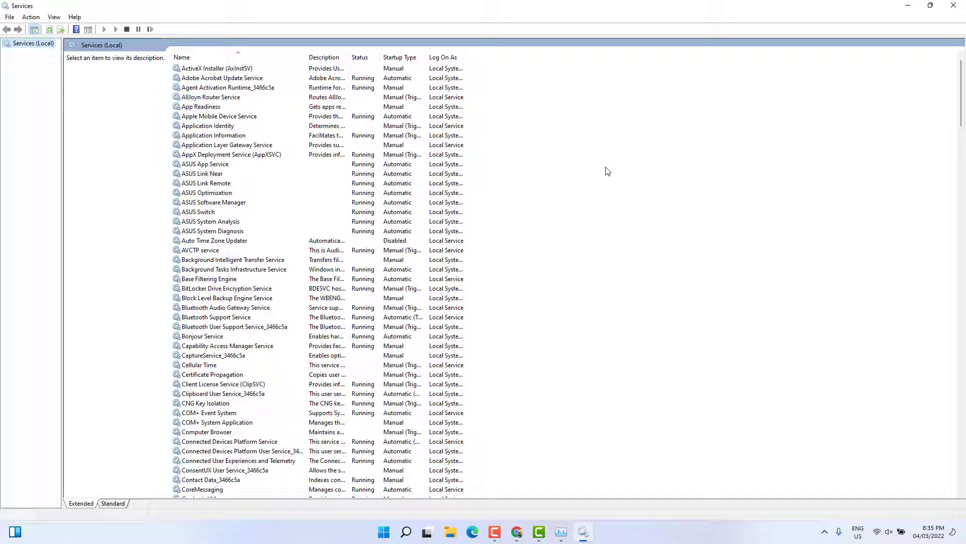
pyautogui.moveTo(961, 96); pyautogui.dragTo(956, 427)
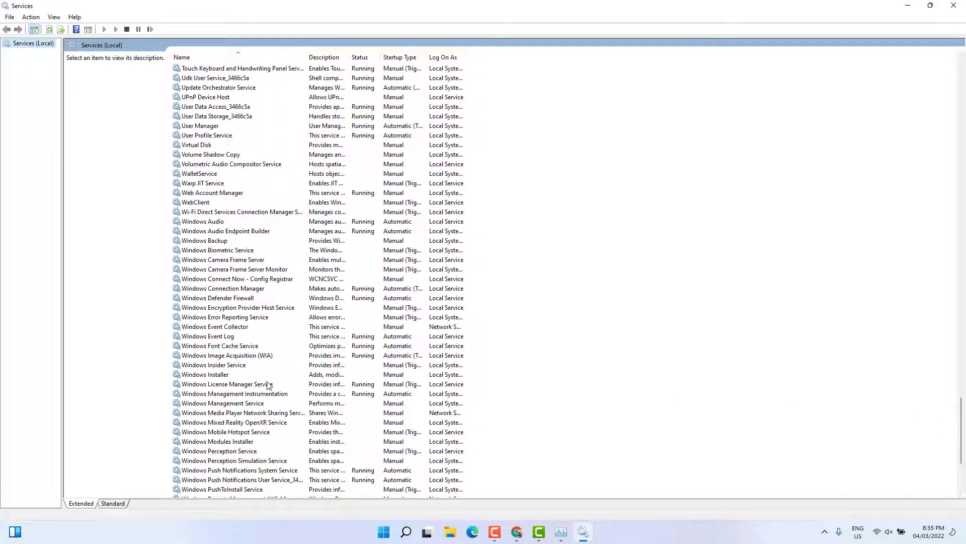
pyautogui.scroll(-2, 258, 367)
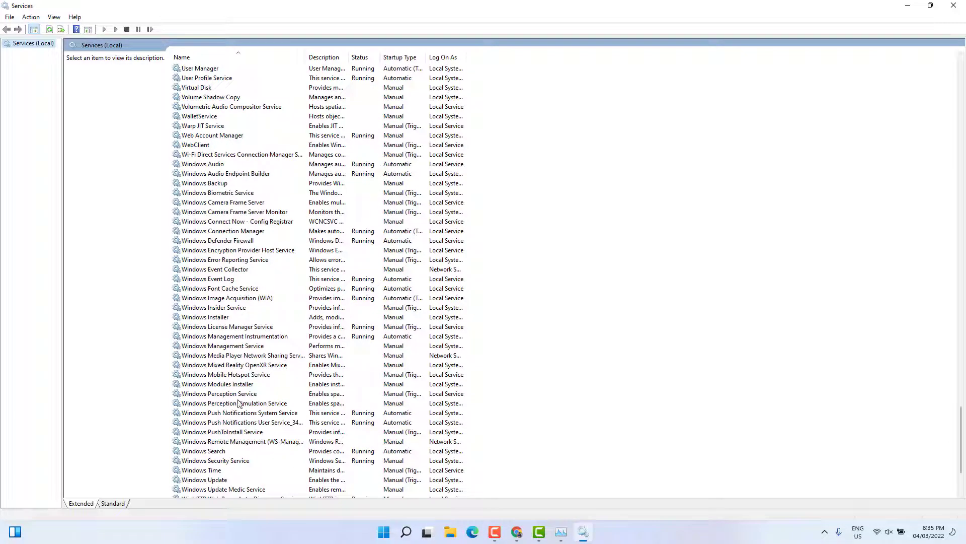
pyautogui.click(210, 453)
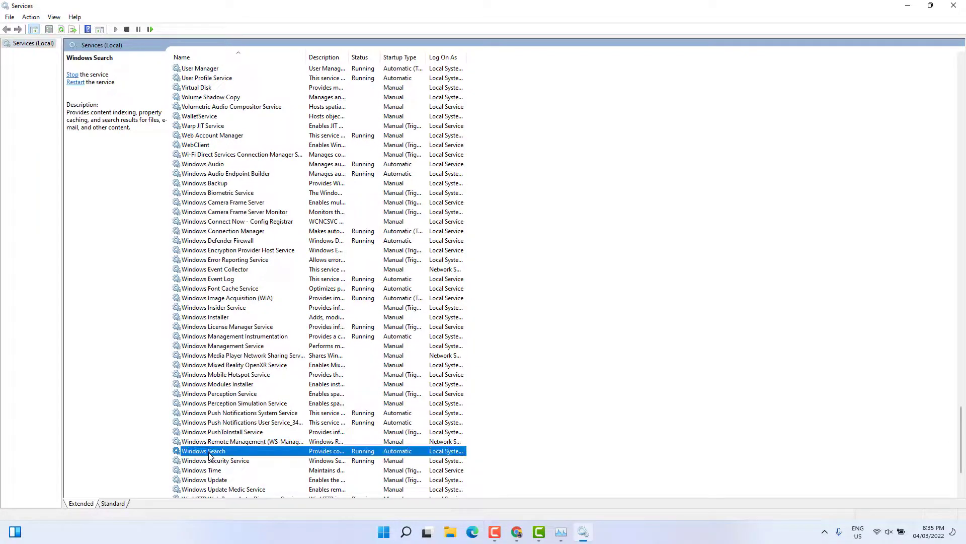
pyautogui.doubleClick(210, 452)
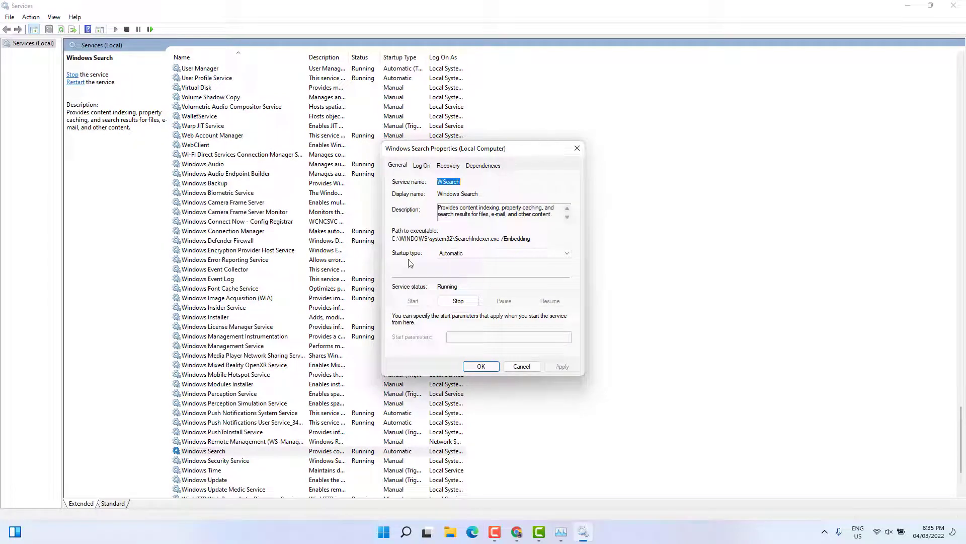
# Set Windows Search to Automatic startup, stop and restart it, apply, then close Services
pyautogui.click(457, 255)
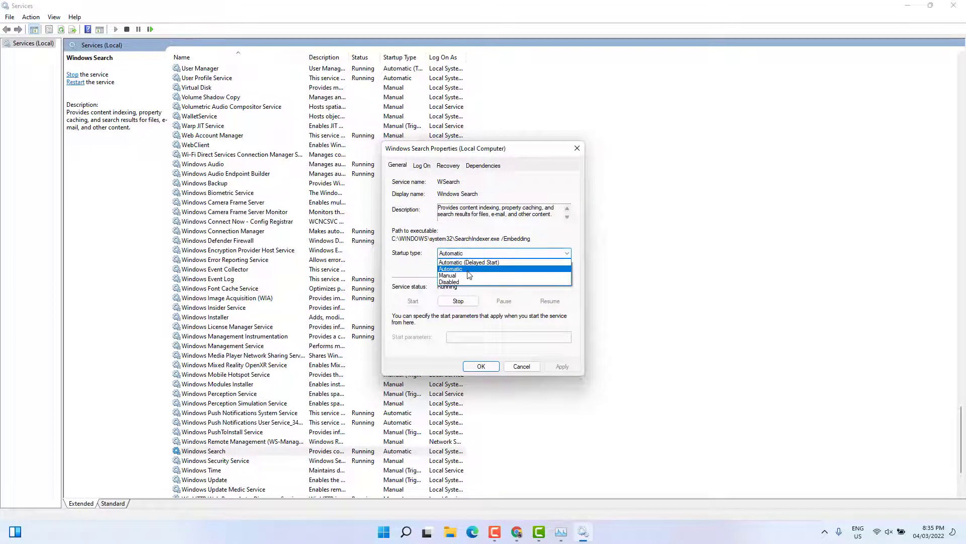
pyautogui.click(470, 269)
pyautogui.click(459, 301)
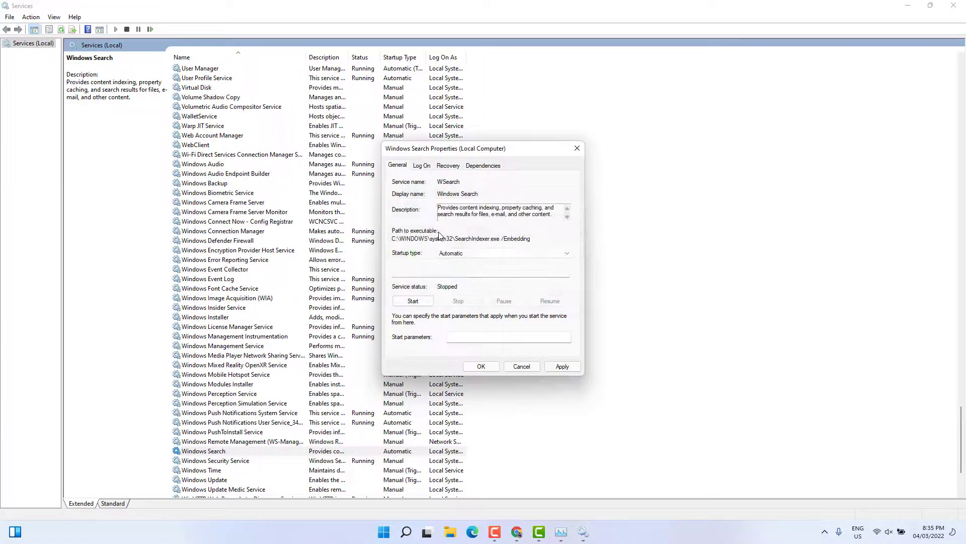
pyautogui.click(413, 300)
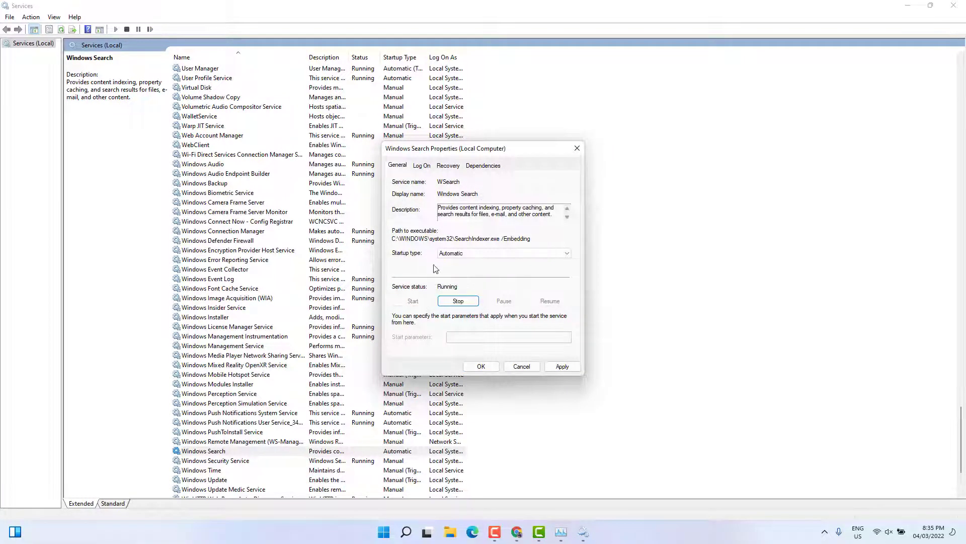
pyautogui.click(558, 367)
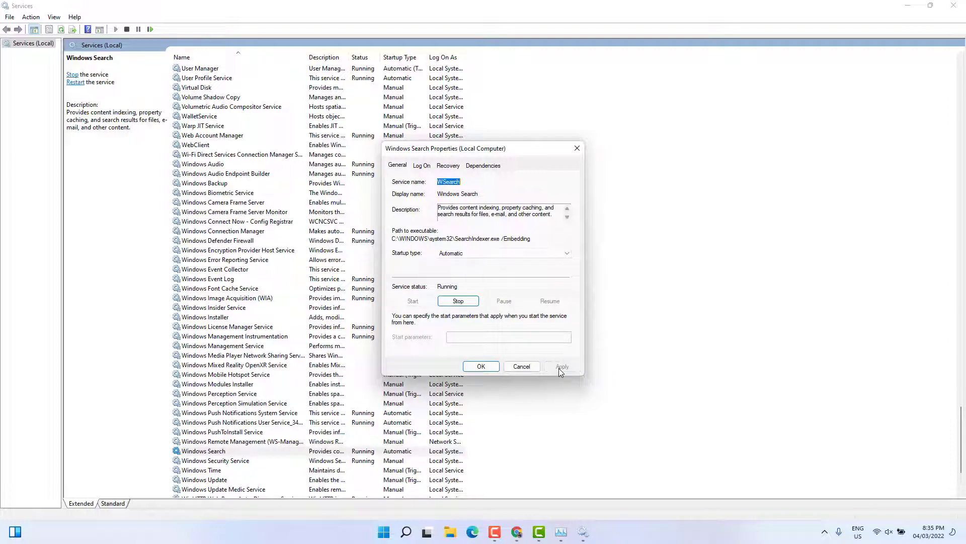
pyautogui.click(482, 367)
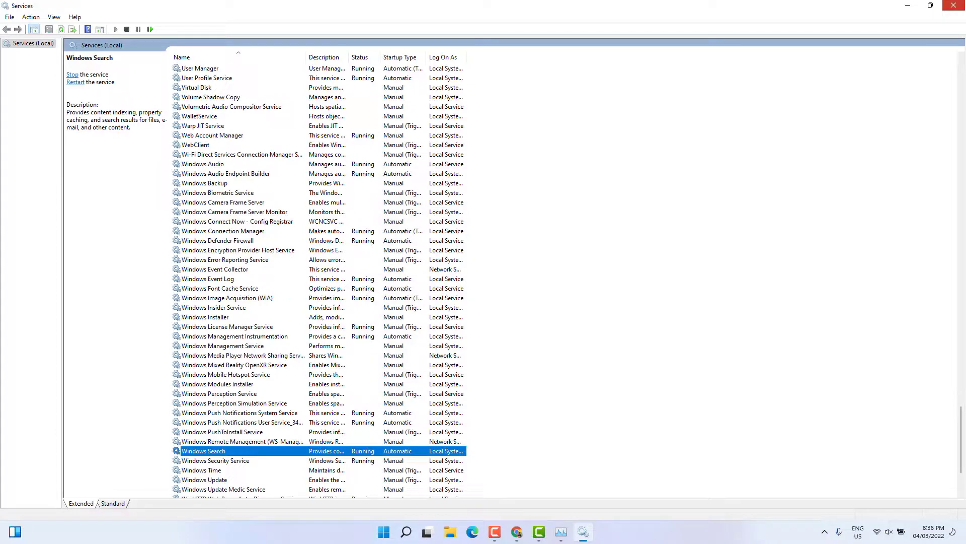
pyautogui.click(954, 5)
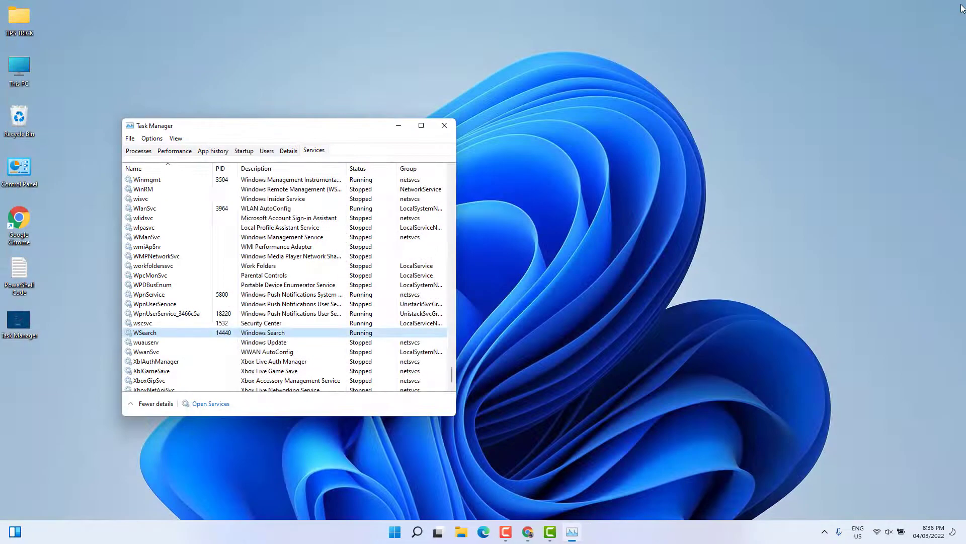
# Close the Task Manager window
pyautogui.click(445, 125)
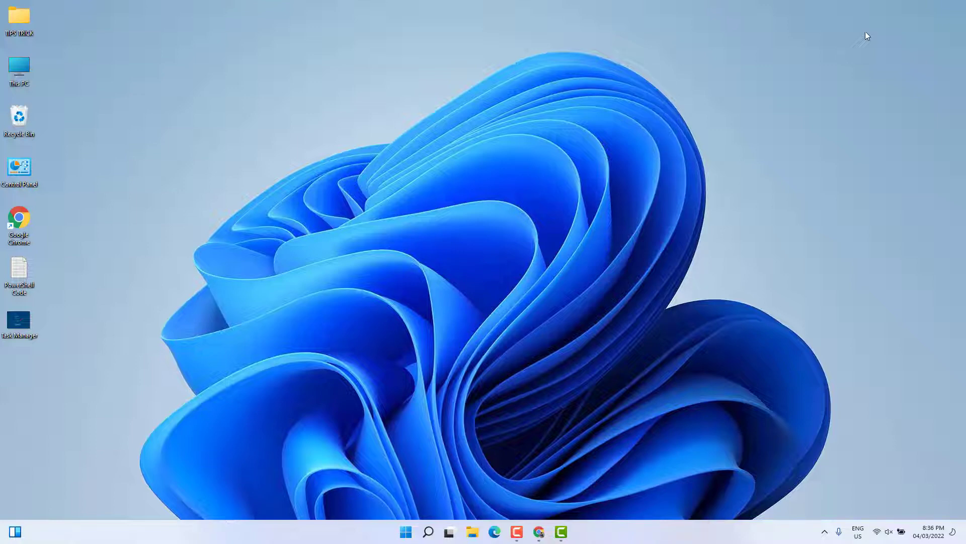
# Open the Start menu, dismiss it, and reopen it to confirm the pinned apps appear
pyautogui.click(406, 532)
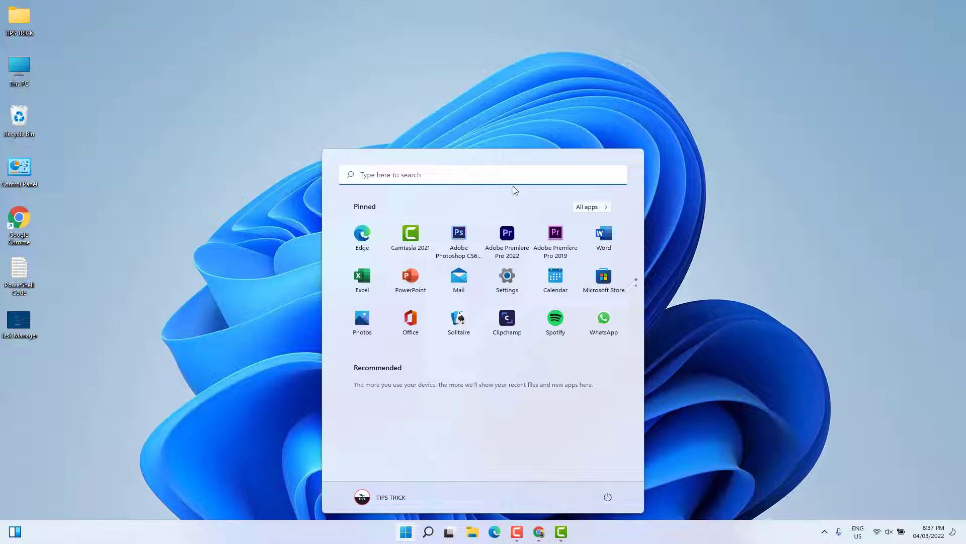
pyautogui.click(285, 364)
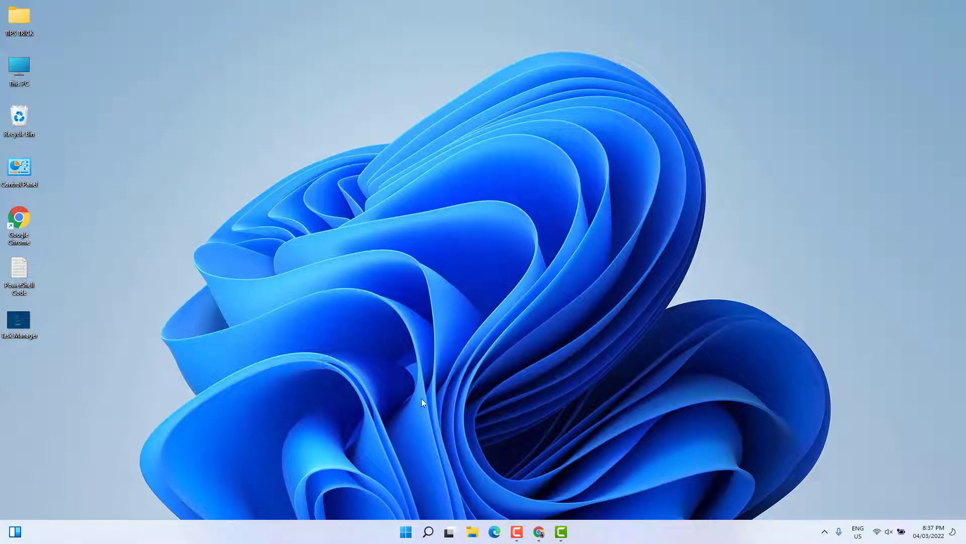
pyautogui.click(407, 532)
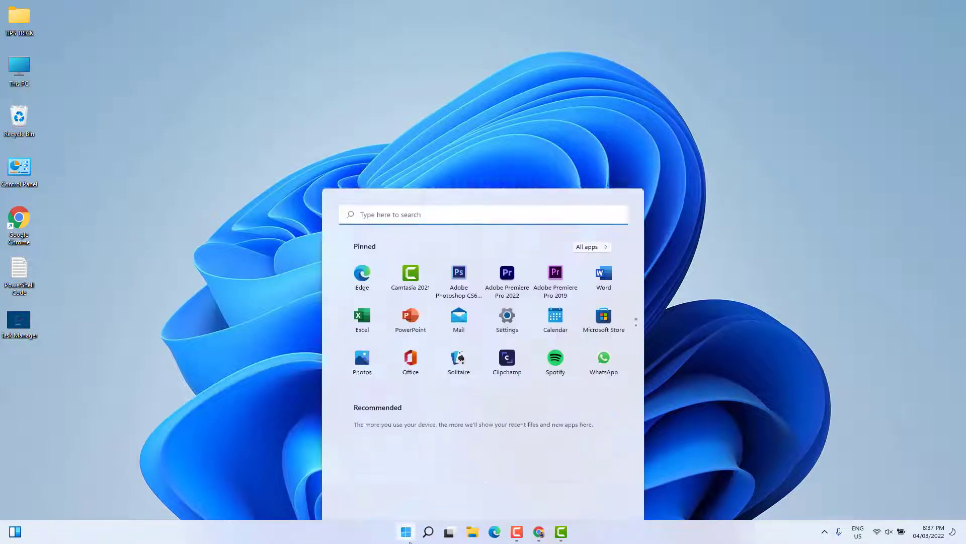
# In Settings > Personalization > Start, turn off recently added apps and recently opened items
pyautogui.click(516, 282)
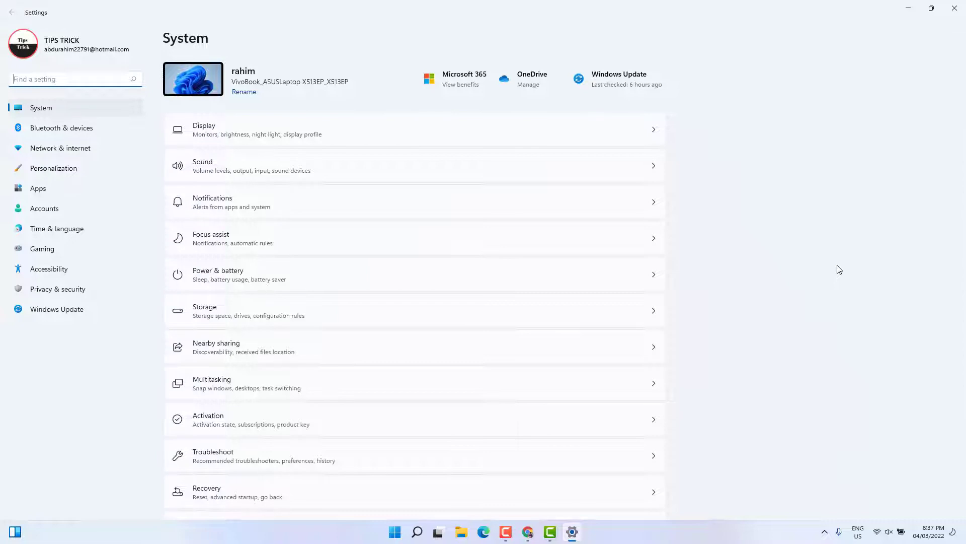
pyautogui.click(77, 172)
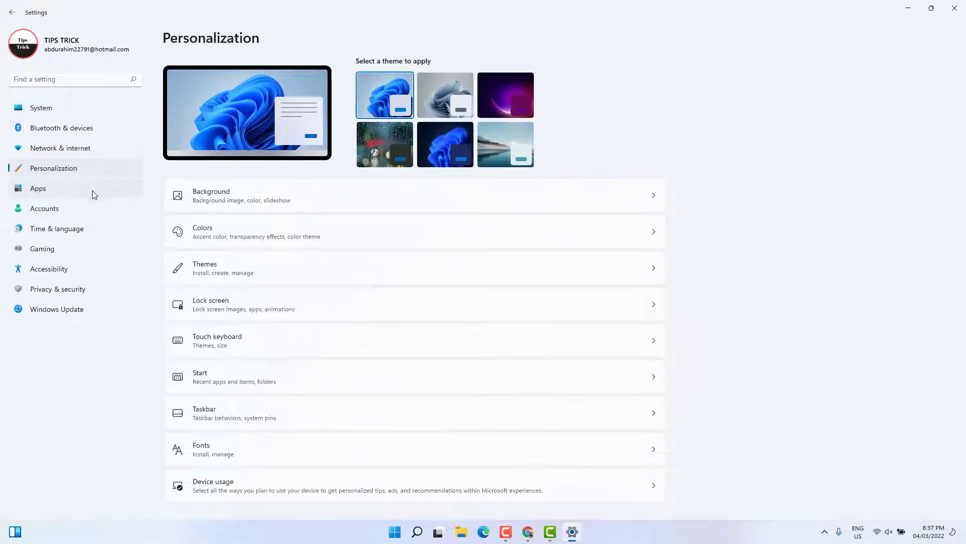
pyautogui.click(238, 381)
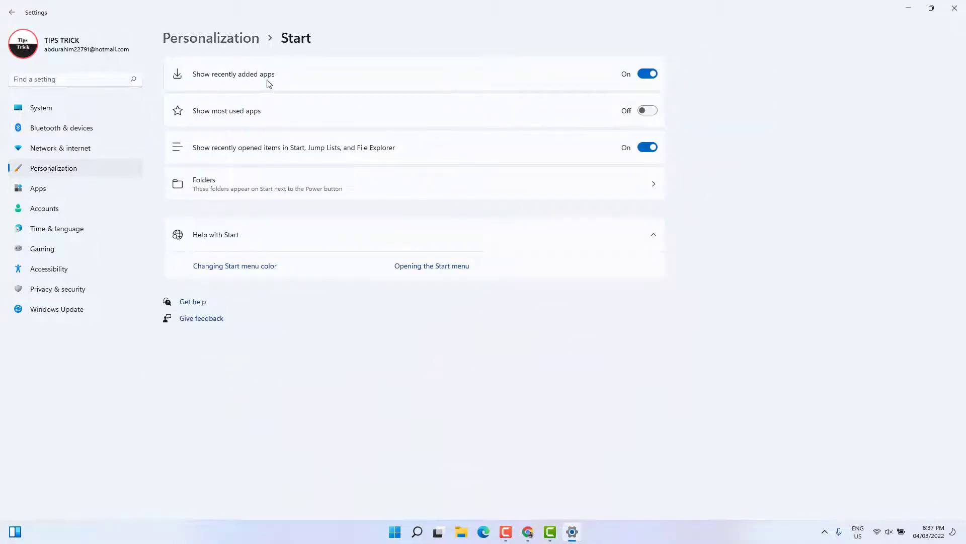
pyautogui.click(645, 74)
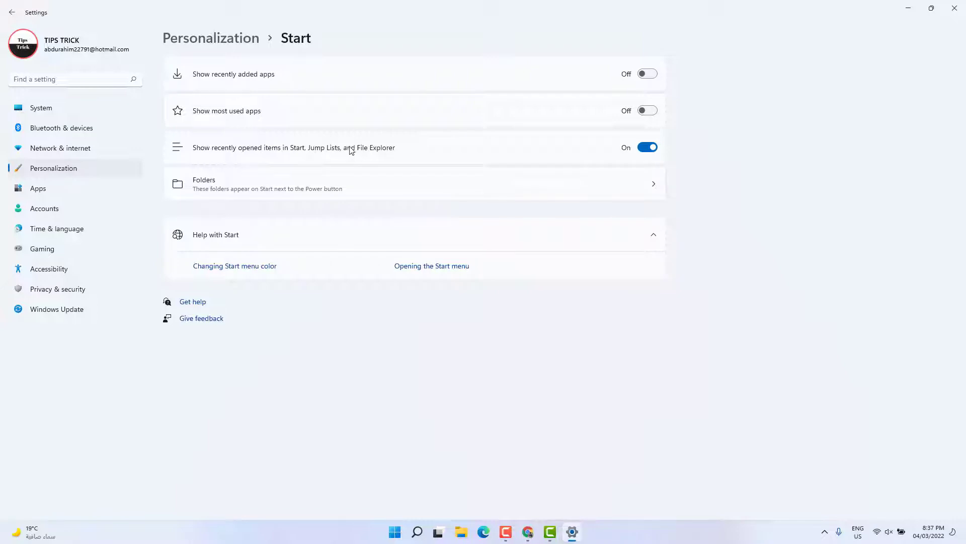
pyautogui.click(648, 148)
pyautogui.click(954, 8)
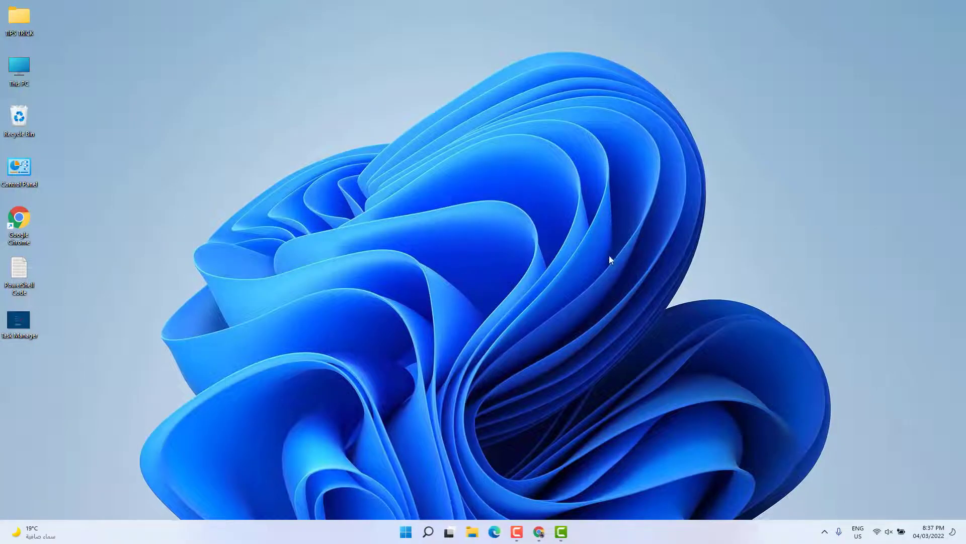
# Refresh the desktop and open Control Panel from its desktop icon
pyautogui.rightClick(614, 222)
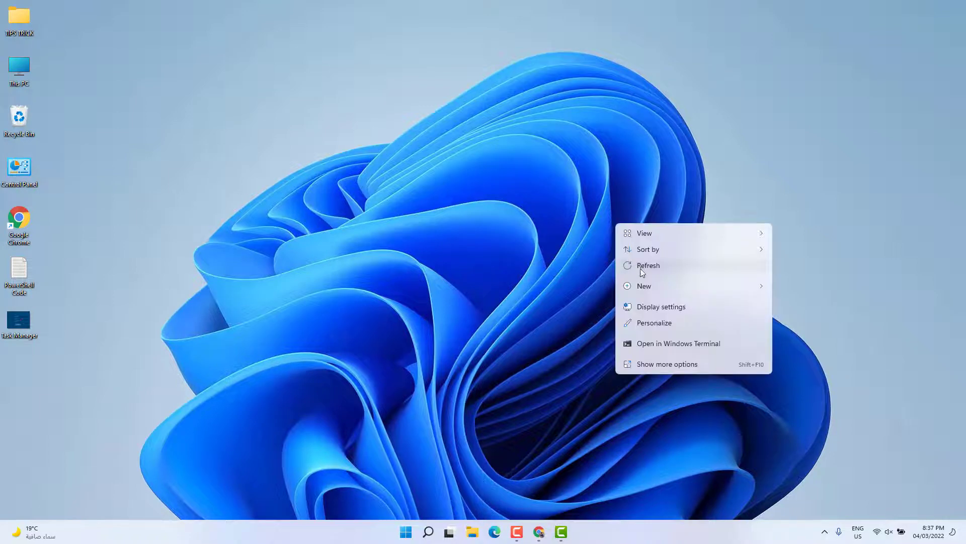
pyautogui.click(645, 266)
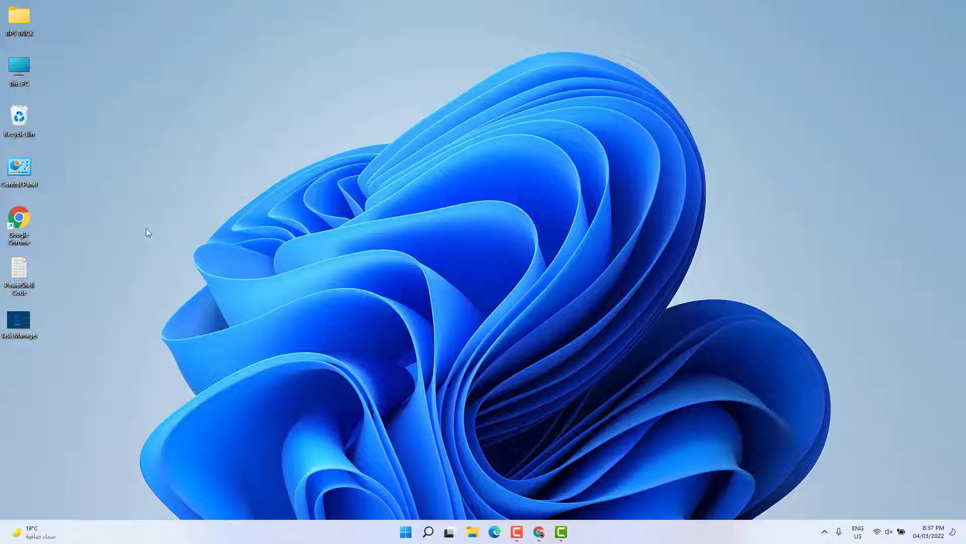
pyautogui.doubleClick(27, 182)
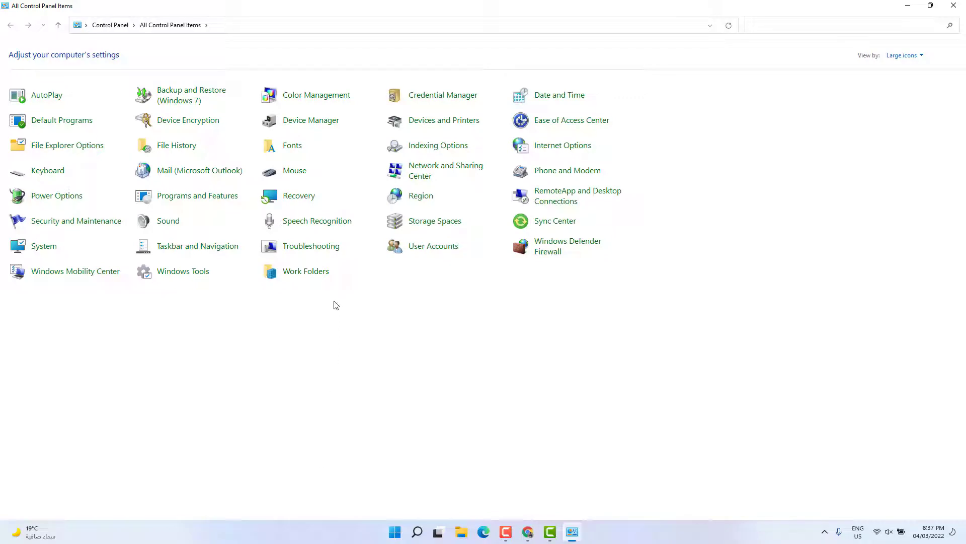
# Go to Troubleshooting > View all and start the Search and Indexing troubleshooter
pyautogui.click(324, 252)
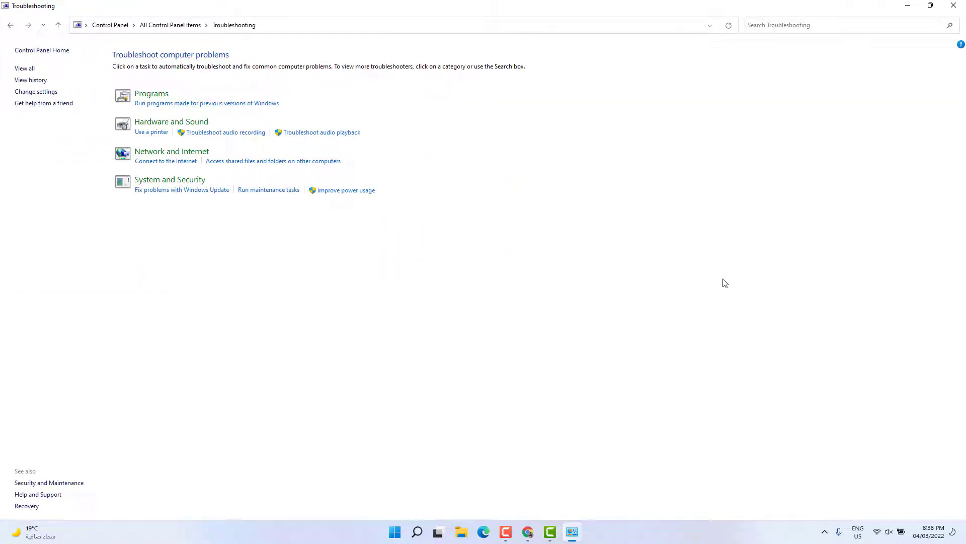
pyautogui.click(19, 70)
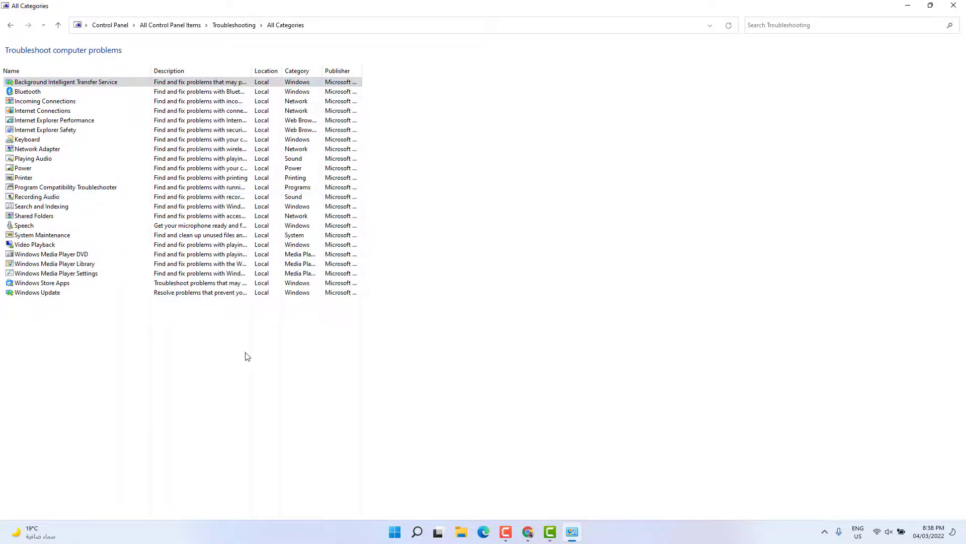
pyautogui.click(39, 211)
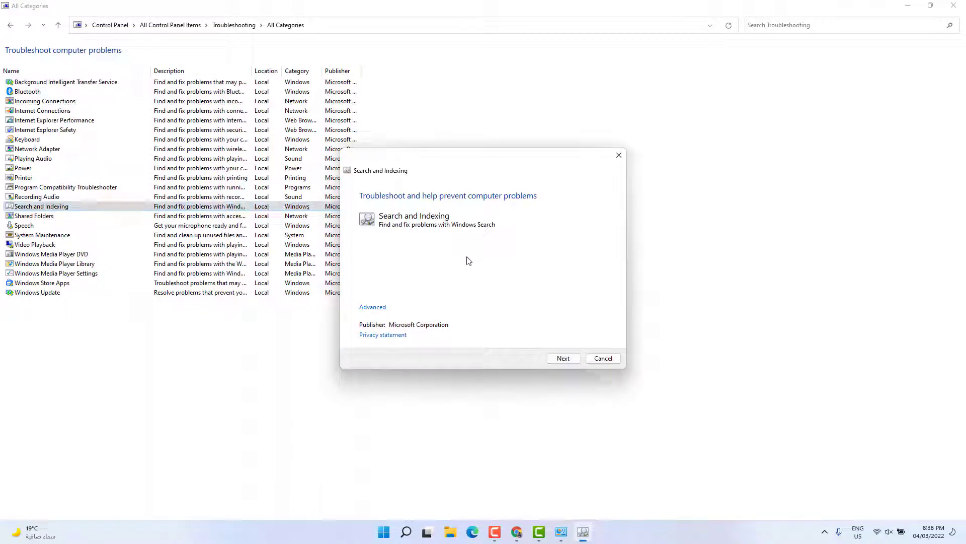
# Run the troubleshooter for 'Can't start a search or see results', then close it and Control Panel
pyautogui.click(563, 360)
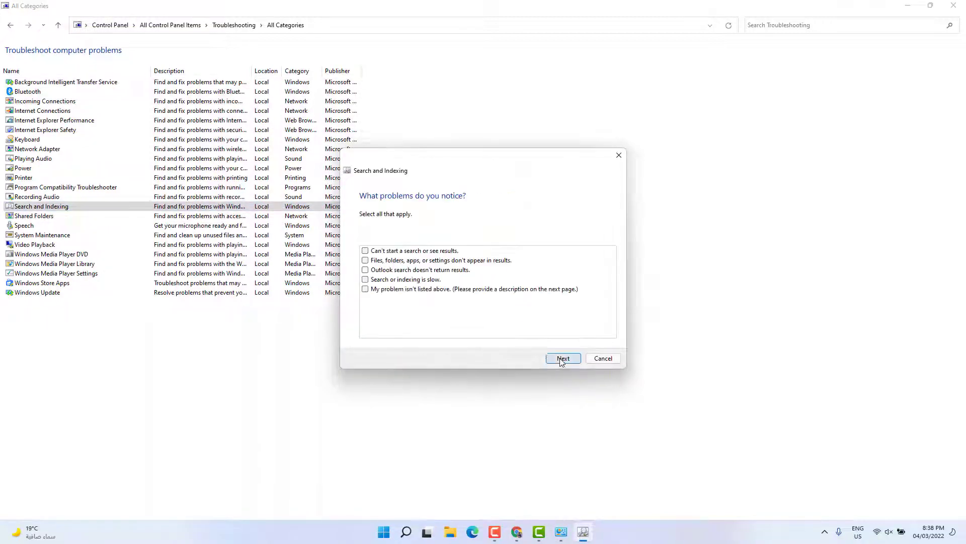
pyautogui.click(366, 251)
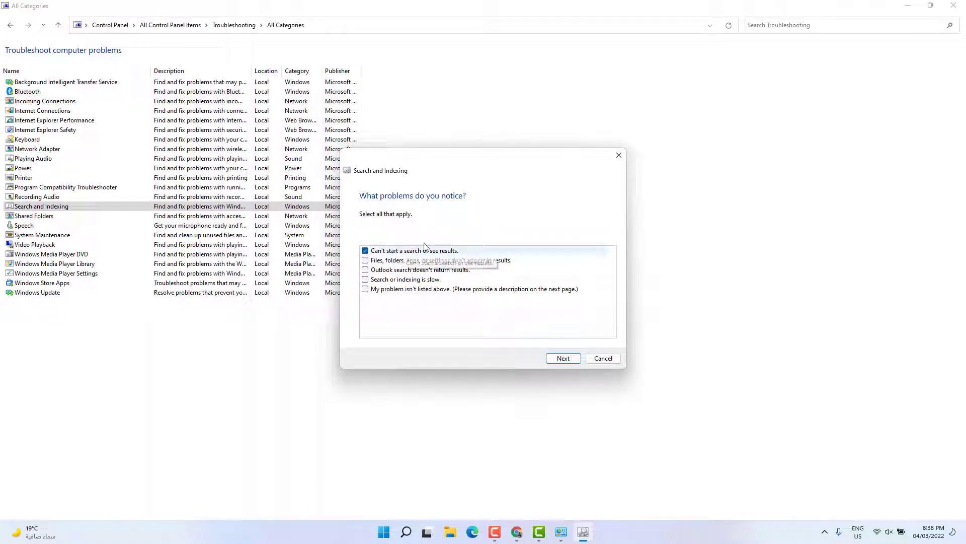
pyautogui.click(559, 359)
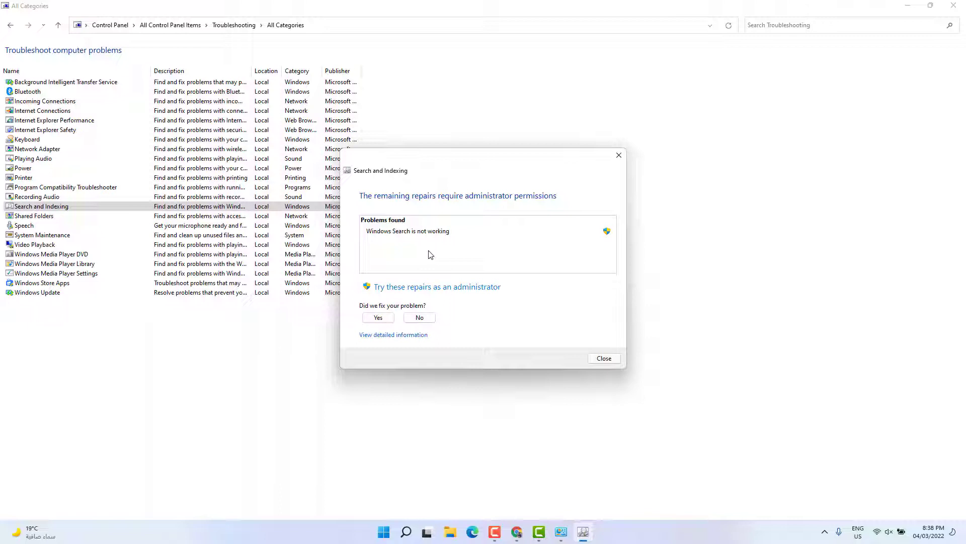
pyautogui.click(605, 359)
pyautogui.click(954, 5)
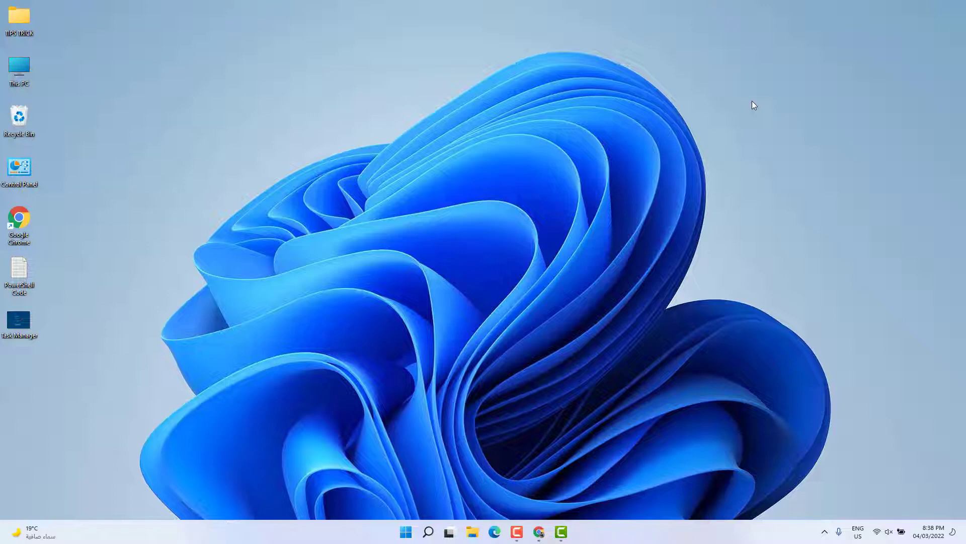
# Launch Windows PowerShell from the Run box
pyautogui.press('super+r')
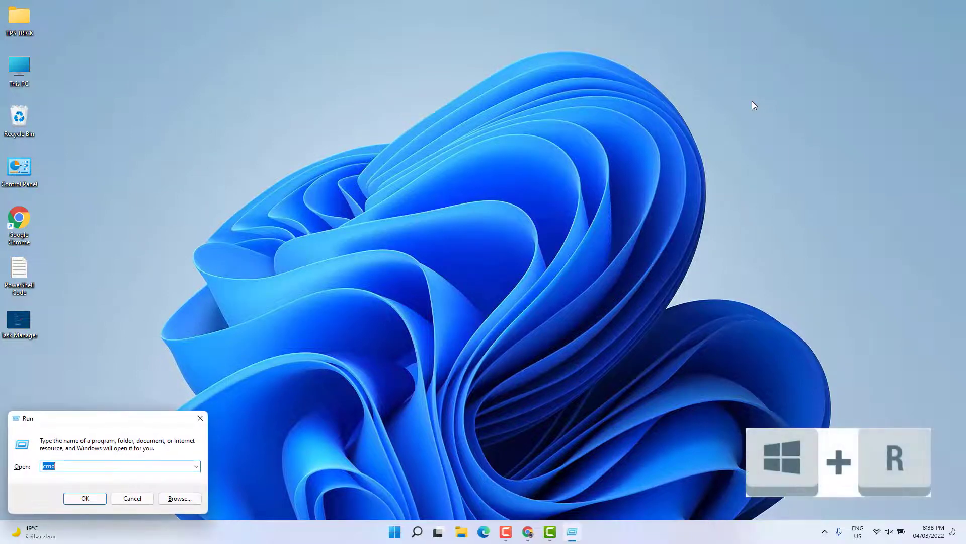
pyautogui.press('BackSpace')
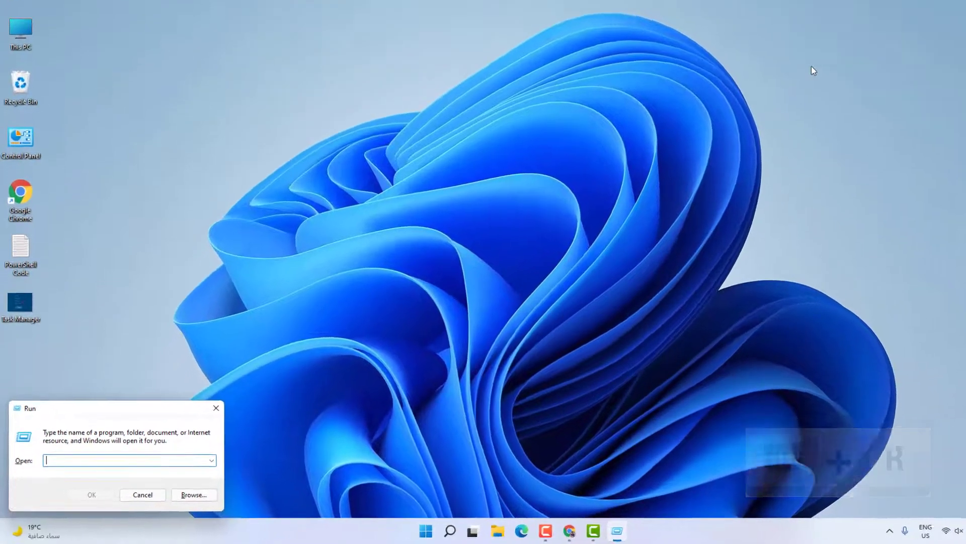
pyautogui.write('po')
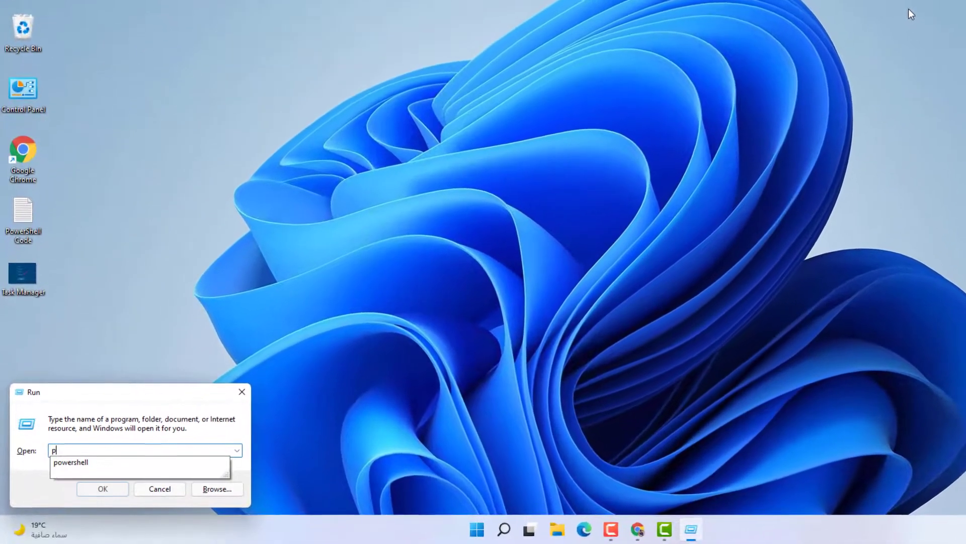
pyautogui.write('wersh')
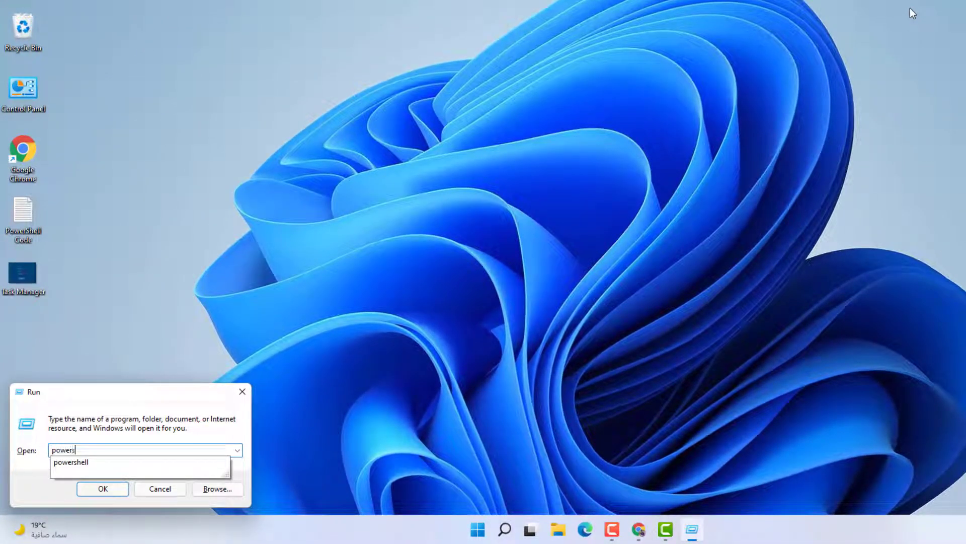
pyautogui.write('ell')
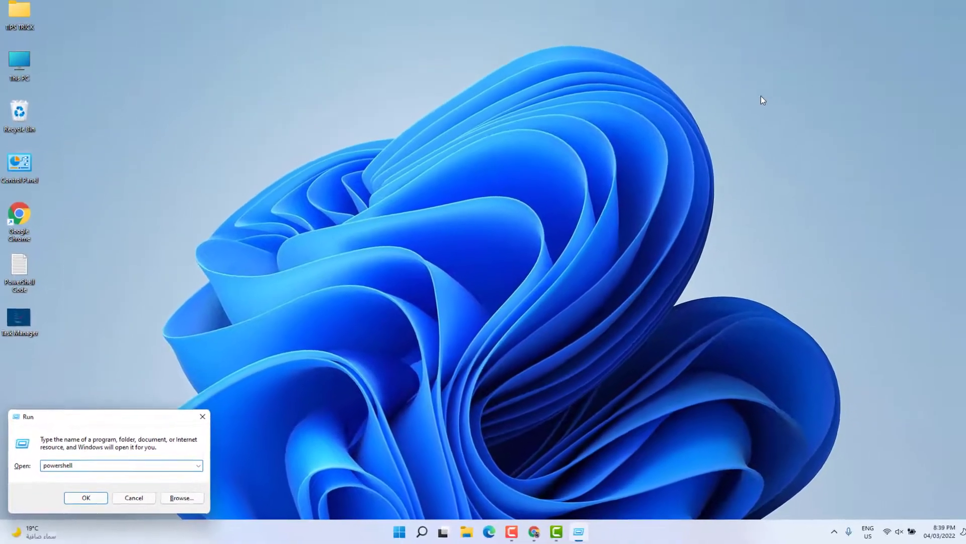
pyautogui.press('Return')
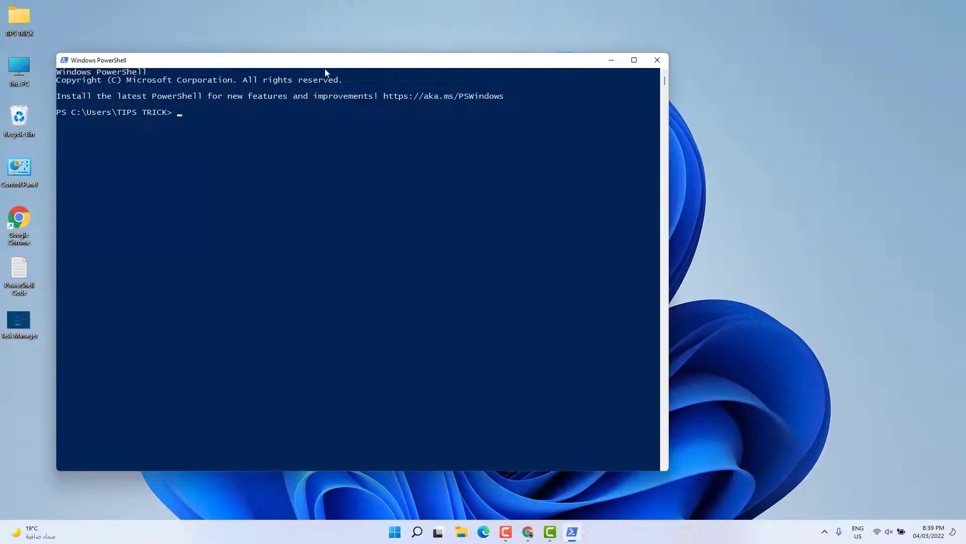
# Open the desktop's PowerShell Code note in Notepad beside the PowerShell window
pyautogui.moveTo(327, 67); pyautogui.dragTo(430, 71)
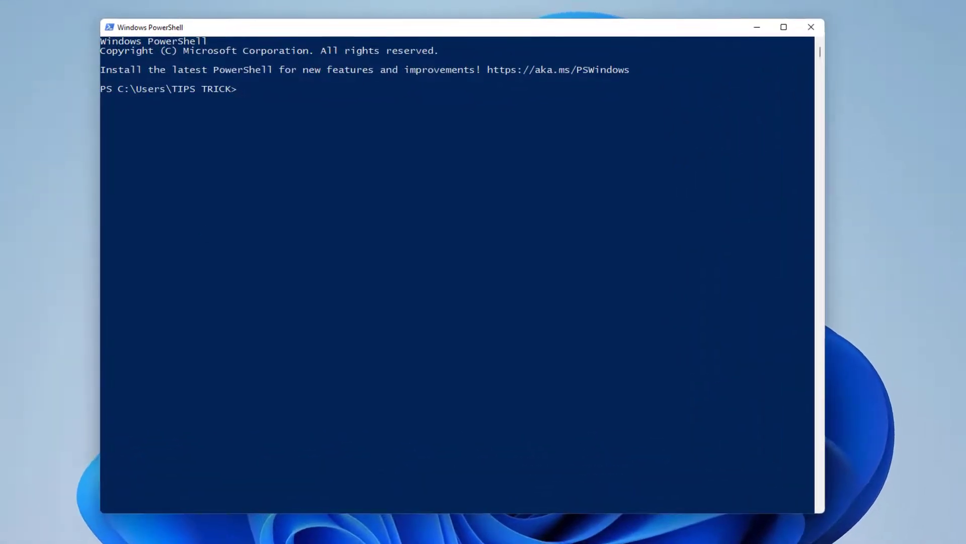
pyautogui.click(28, 285)
pyautogui.doubleClick(4, 286)
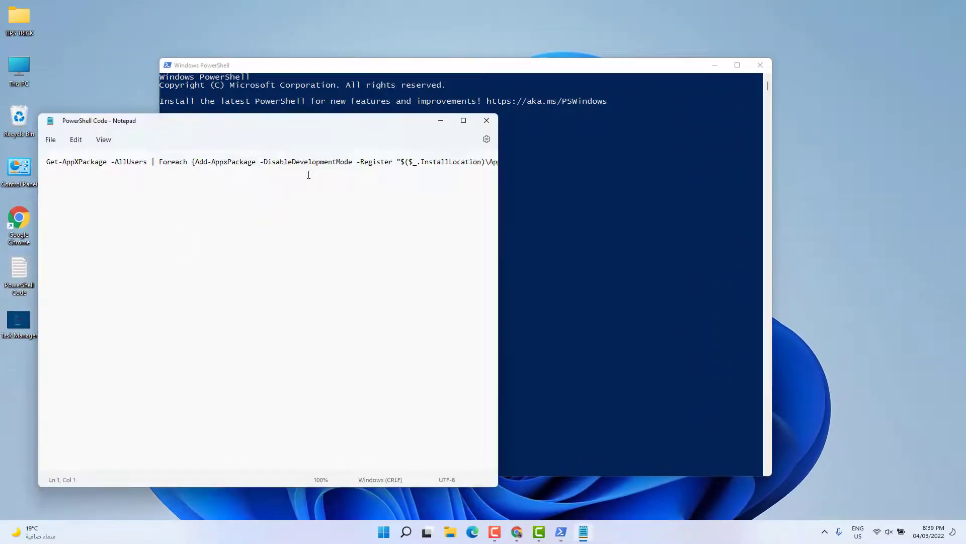
# Copy the Get-AppXPackage command from Notepad, paste it into PowerShell, then close PowerShell
pyautogui.hotkey('ctrl', 'a')
pyautogui.press('super+c')
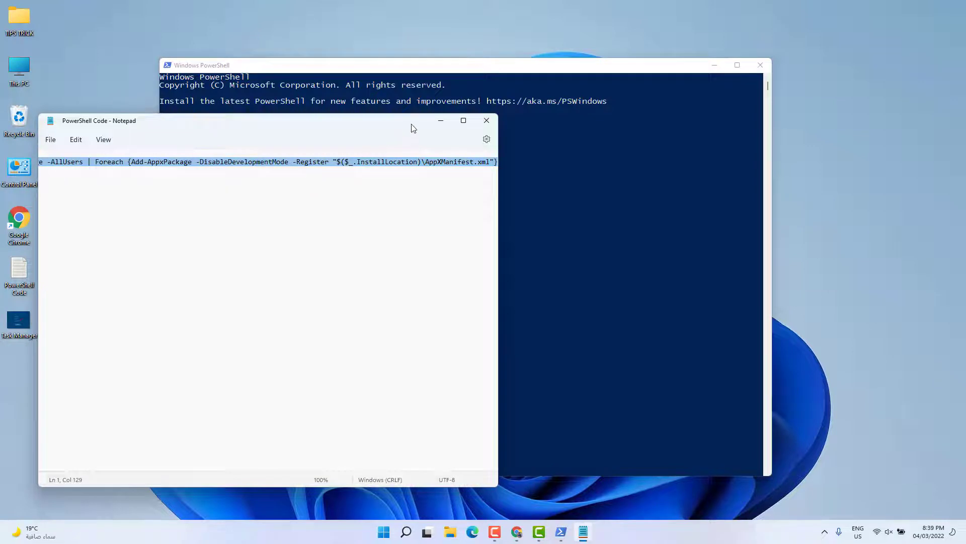
pyautogui.click(441, 121)
pyautogui.rightClick(310, 121)
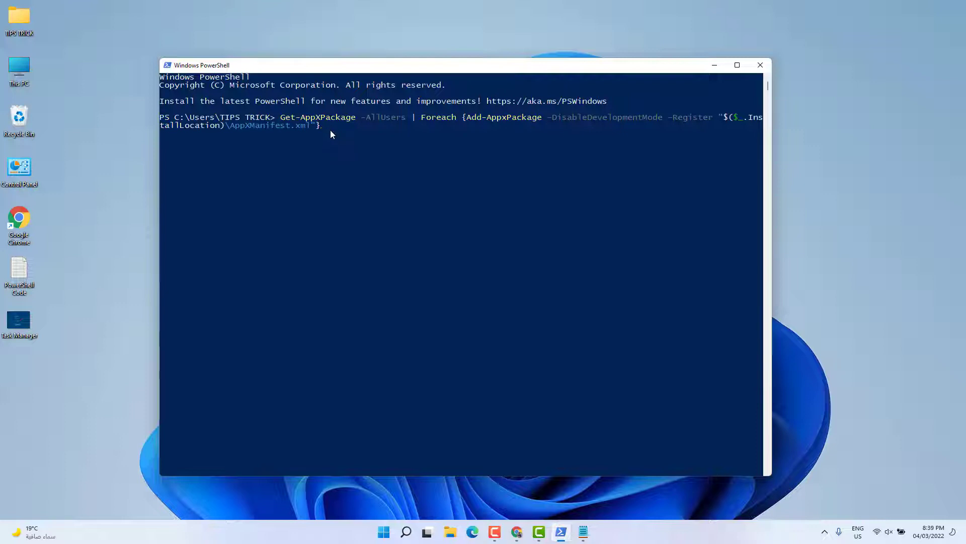
pyautogui.click(761, 65)
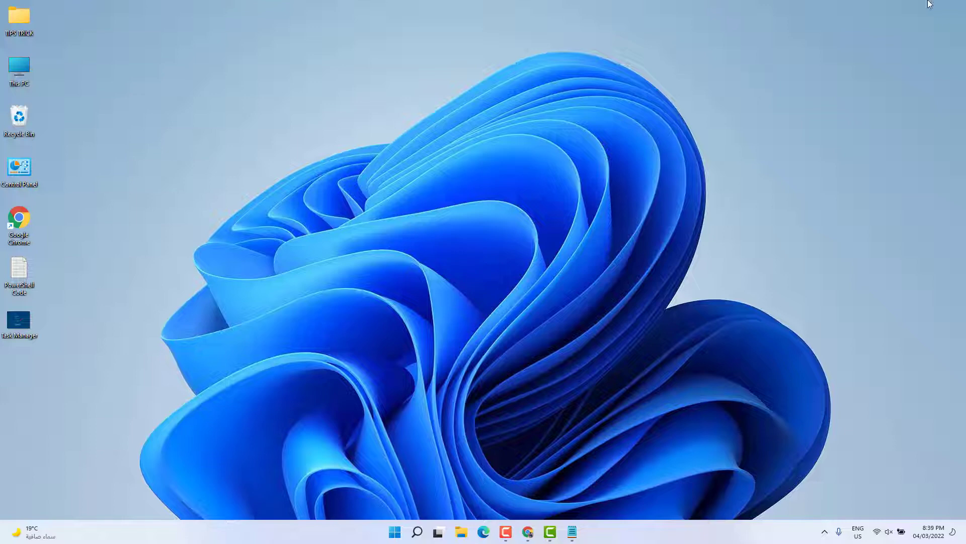
pyautogui.click(395, 526)
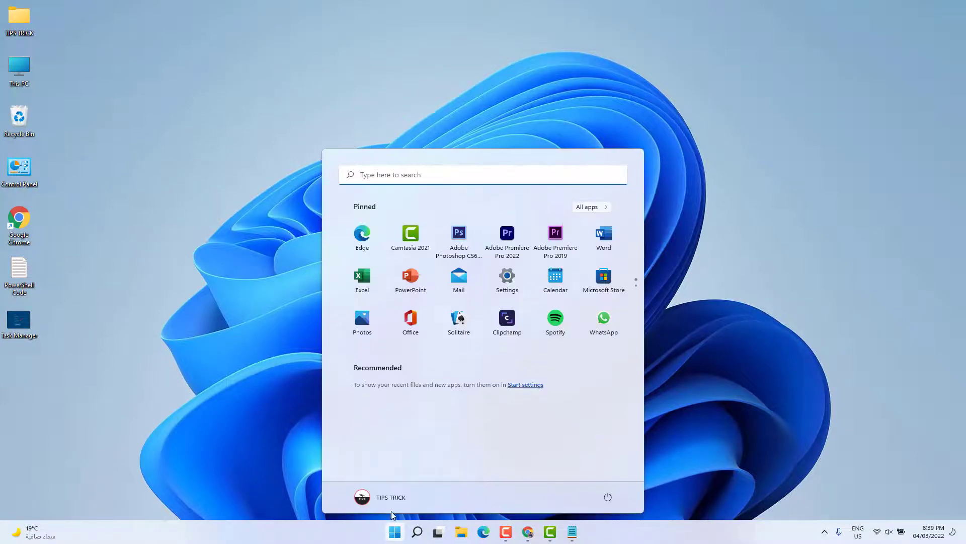
pyautogui.click(505, 278)
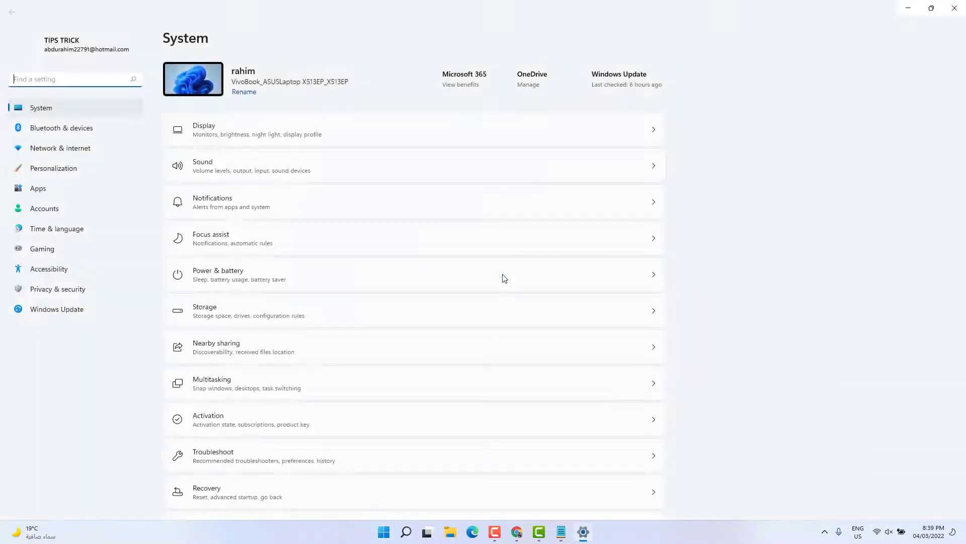
pyautogui.click(54, 312)
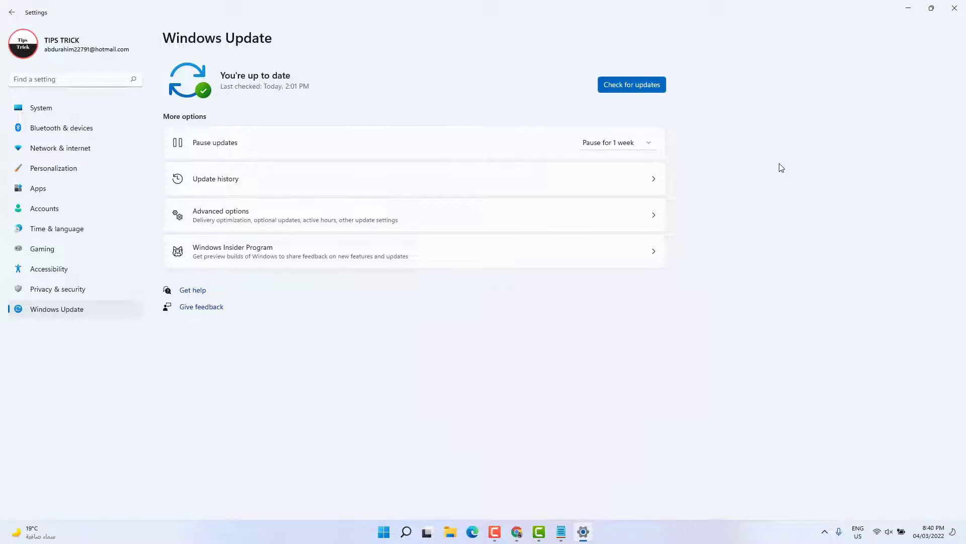
pyautogui.hotkey('alt', 'F4')
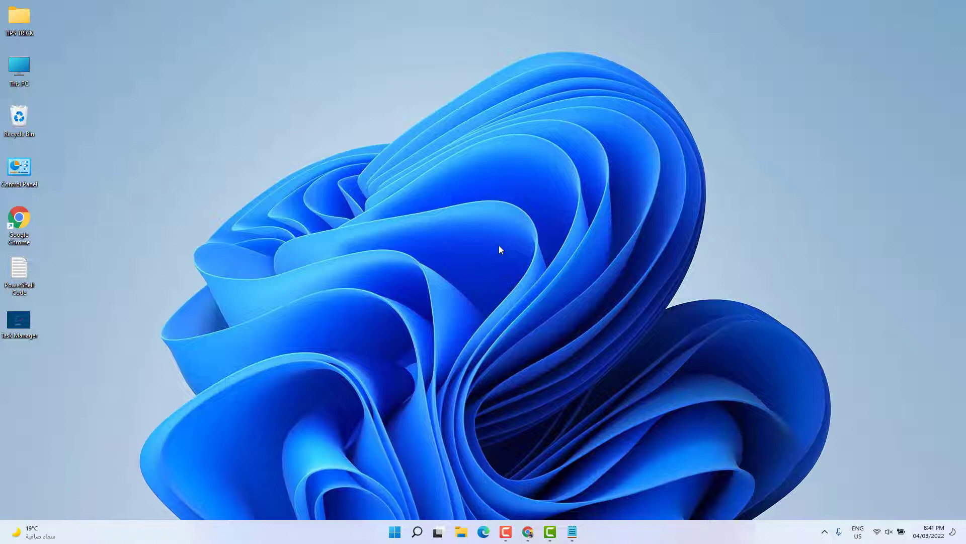
# Launch Registry Editor with regedit from the Run box
pyautogui.press('super+r')
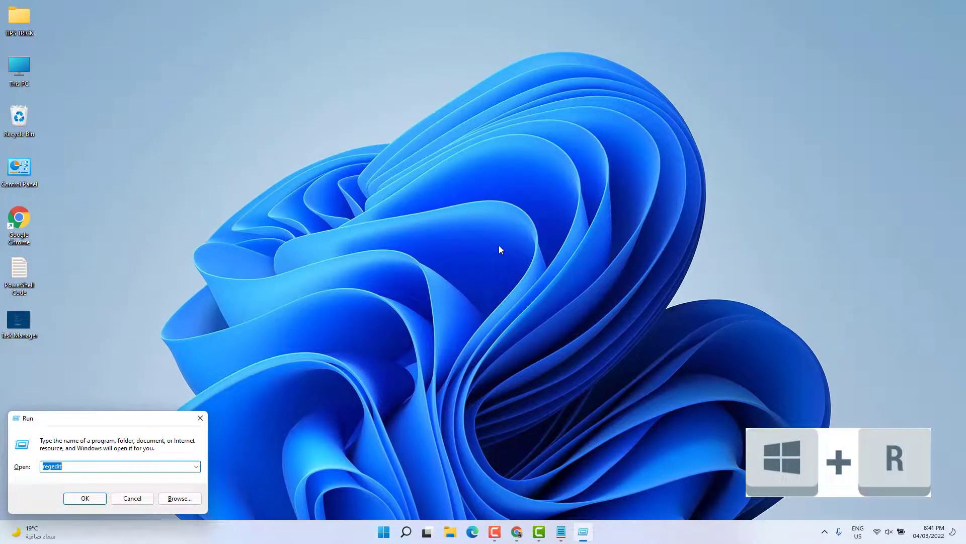
pyautogui.press('BackSpace')
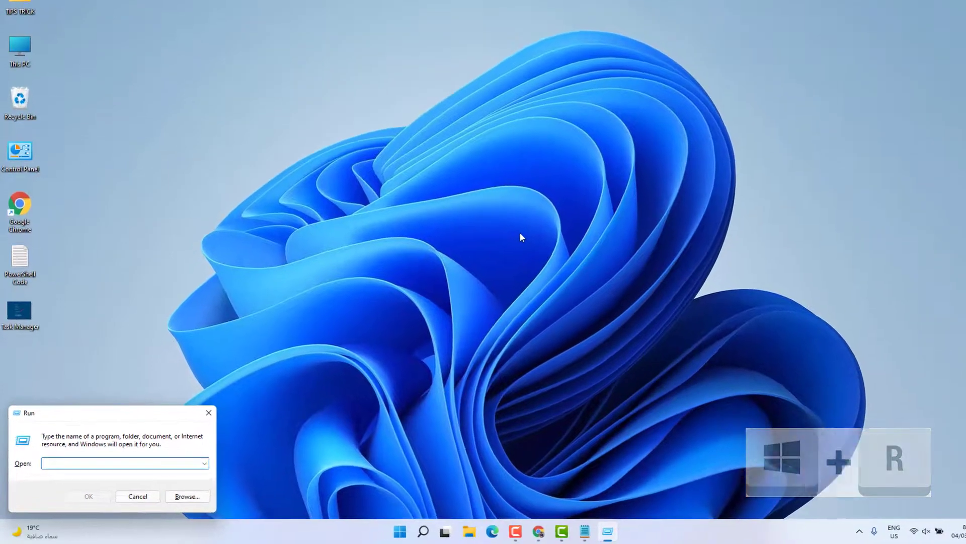
pyautogui.write('reged')
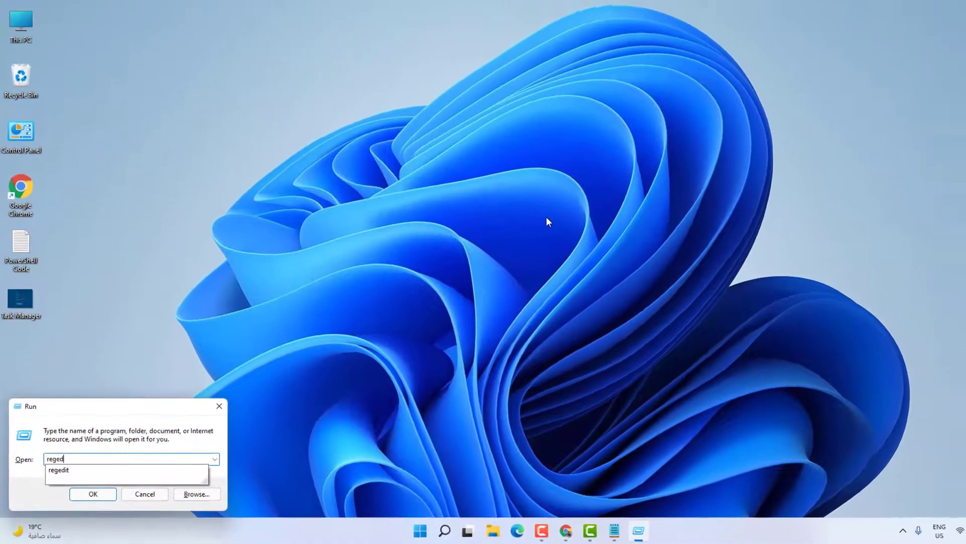
pyautogui.write('it')
pyautogui.press('Return')
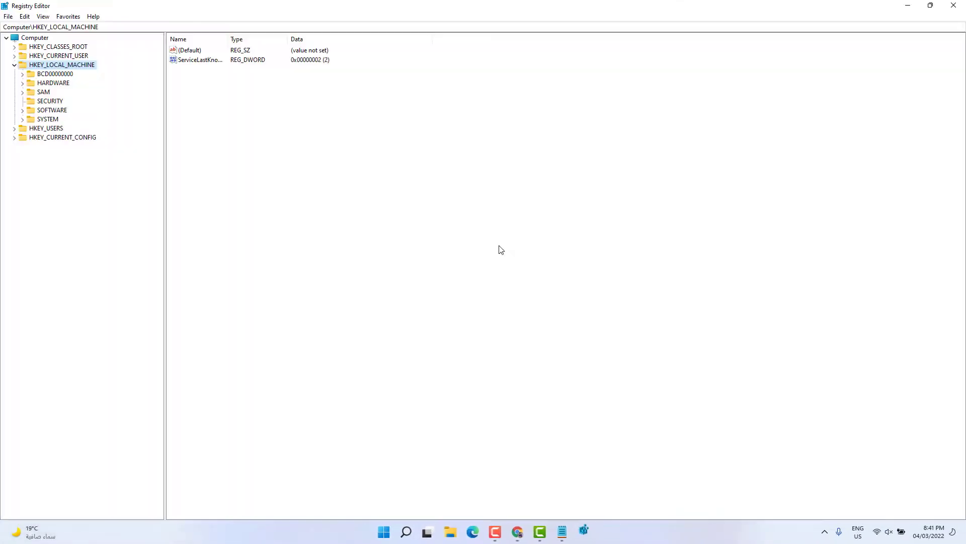
# Navigate to HKEY_LOCAL_MACHINE\SYSTEM\CurrentControlSet\Services\WpnUserService to list its values
pyautogui.click(14, 65)
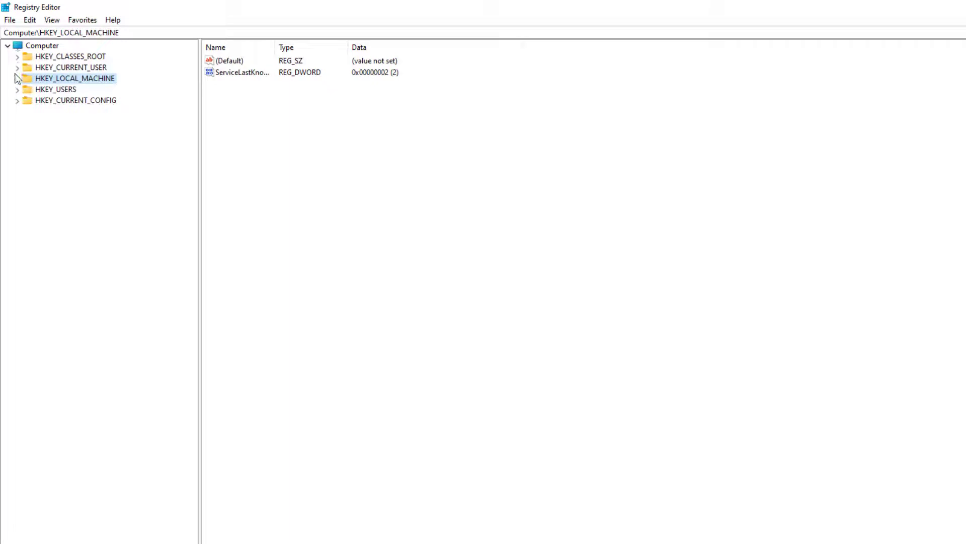
pyautogui.click(17, 79)
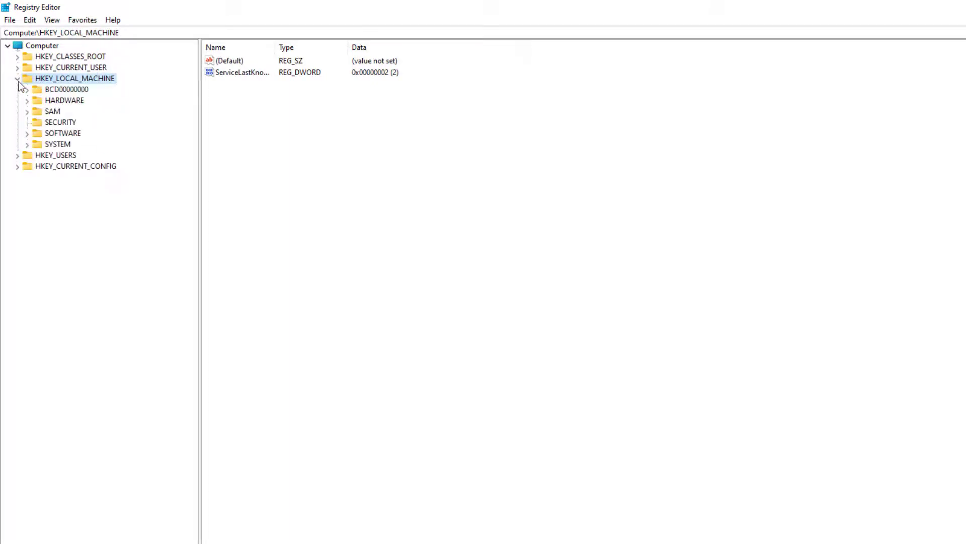
pyautogui.click(27, 145)
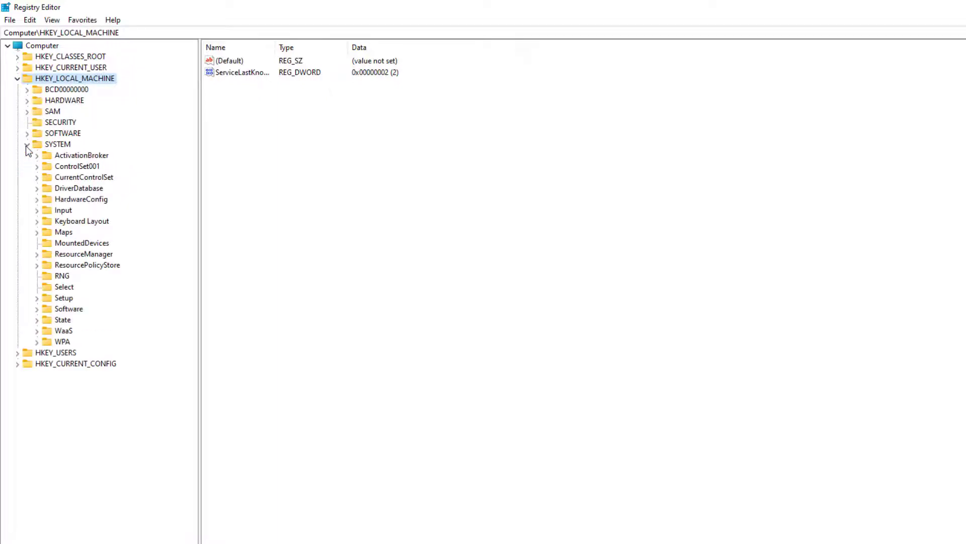
pyautogui.click(36, 178)
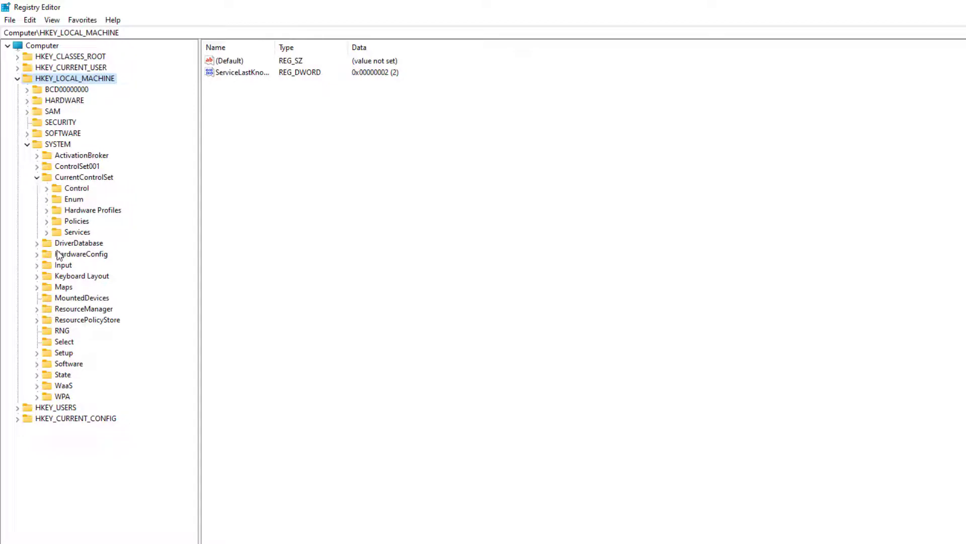
pyautogui.click(46, 232)
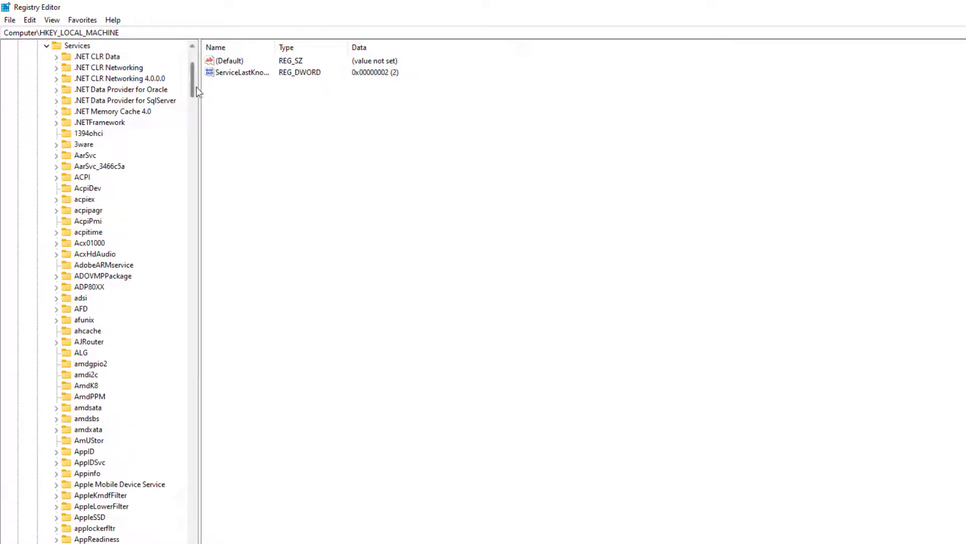
pyautogui.moveTo(194, 86); pyautogui.dragTo(190, 543)
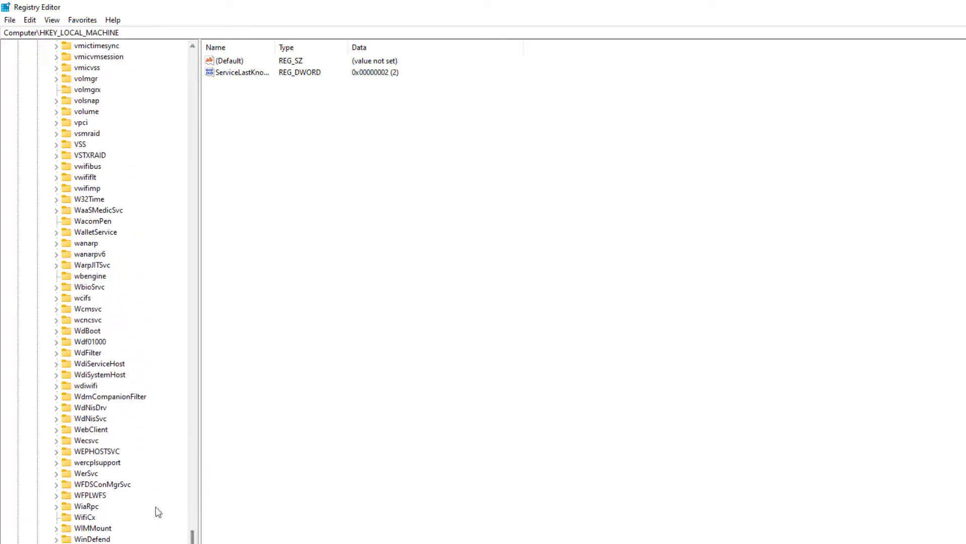
pyautogui.scroll(-6, 139, 475)
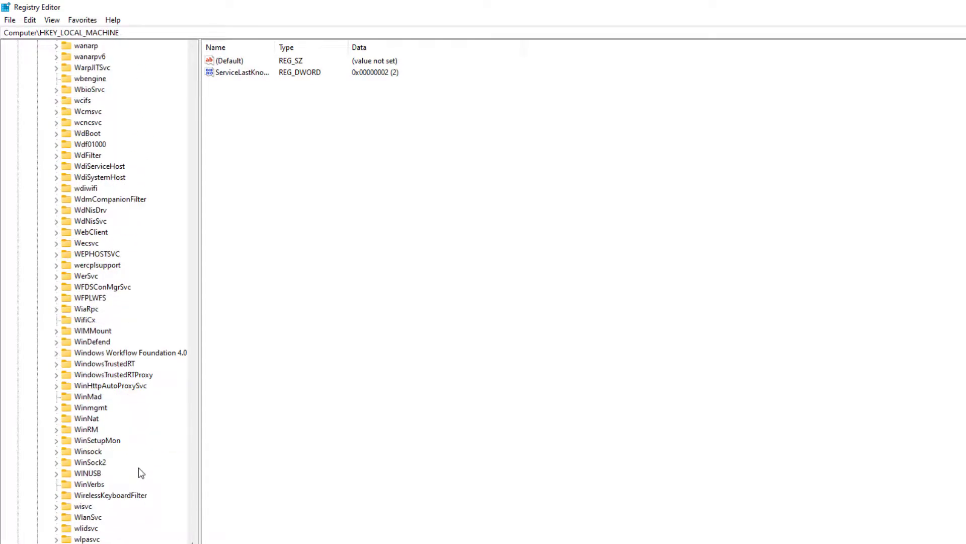
pyautogui.scroll(-7, 119, 385)
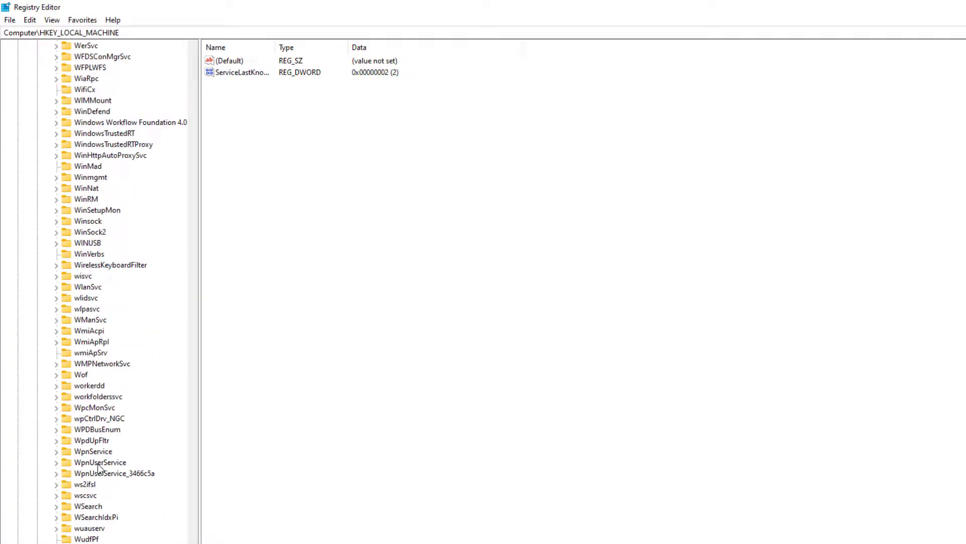
pyautogui.click(101, 462)
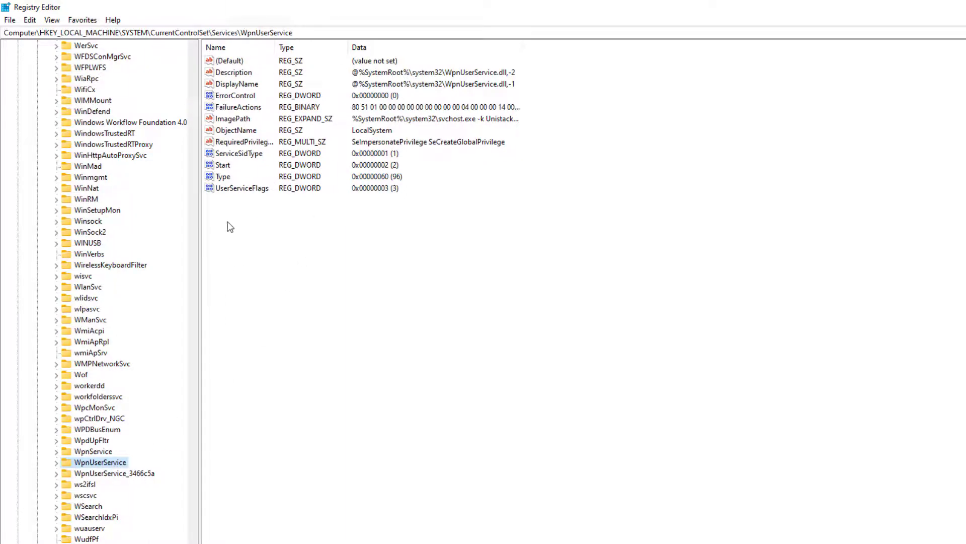
# Change the WpnUserService Start value data from 2 to 4
pyautogui.click(225, 168)
pyautogui.doubleClick(224, 168)
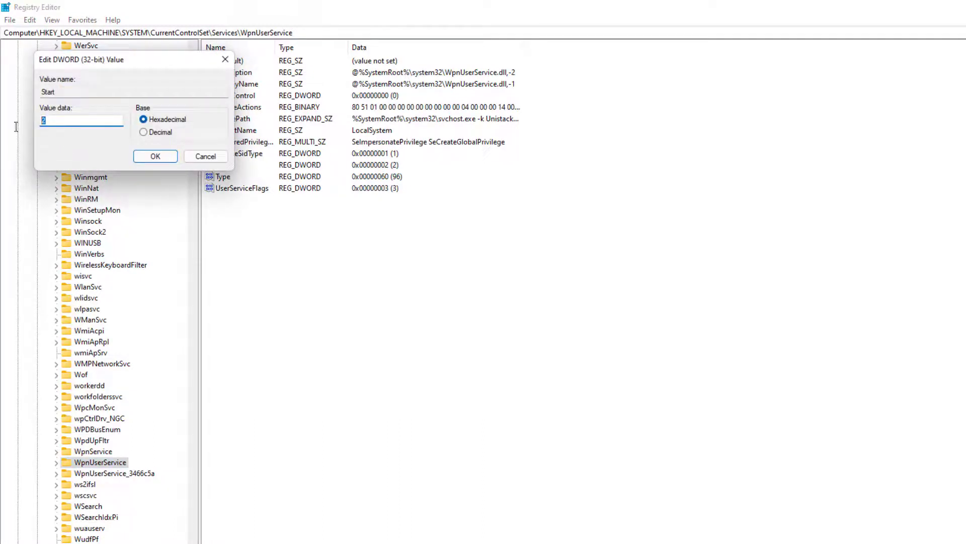
pyautogui.click(150, 156)
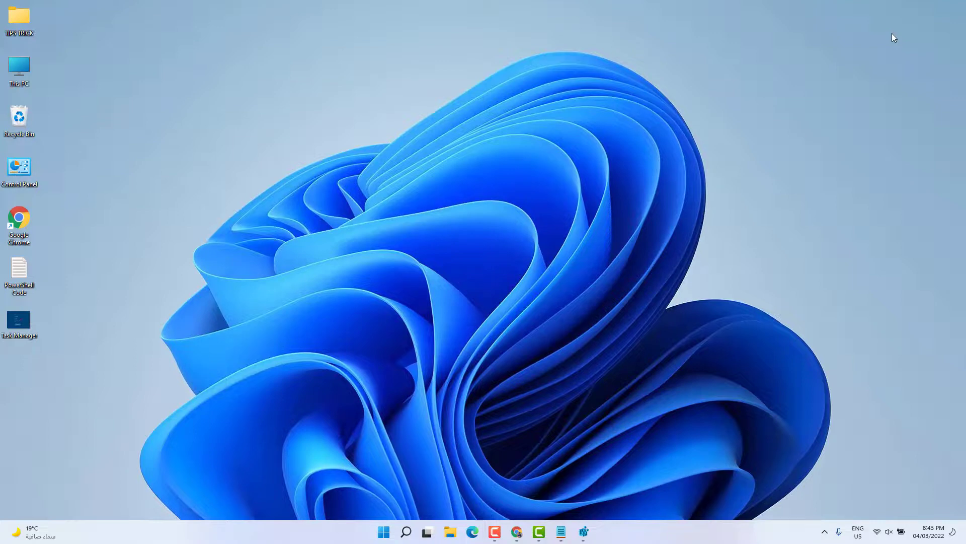
# Open Command Prompt via cmd and enter sfc /scannow at the prompt
pyautogui.press('super+r')
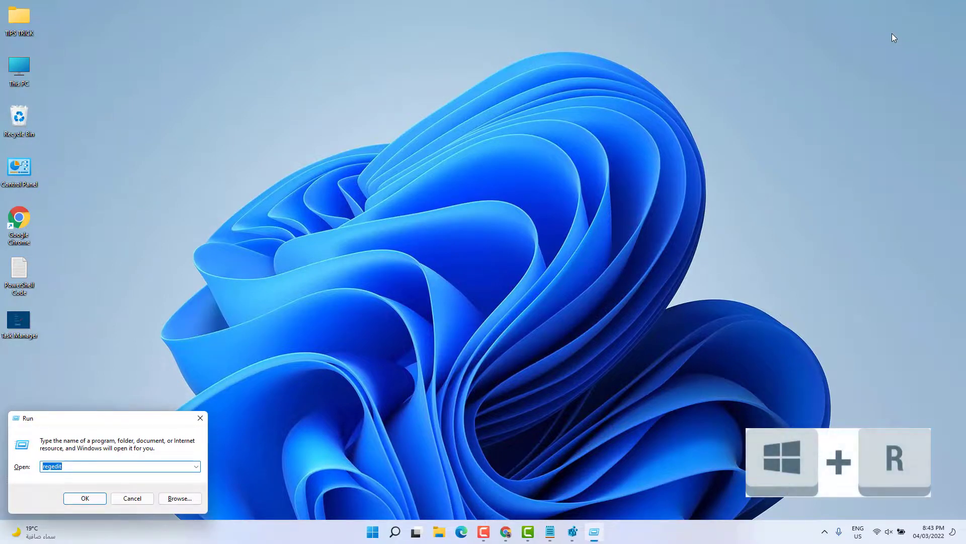
pyautogui.write('cmd')
pyautogui.press('Return')
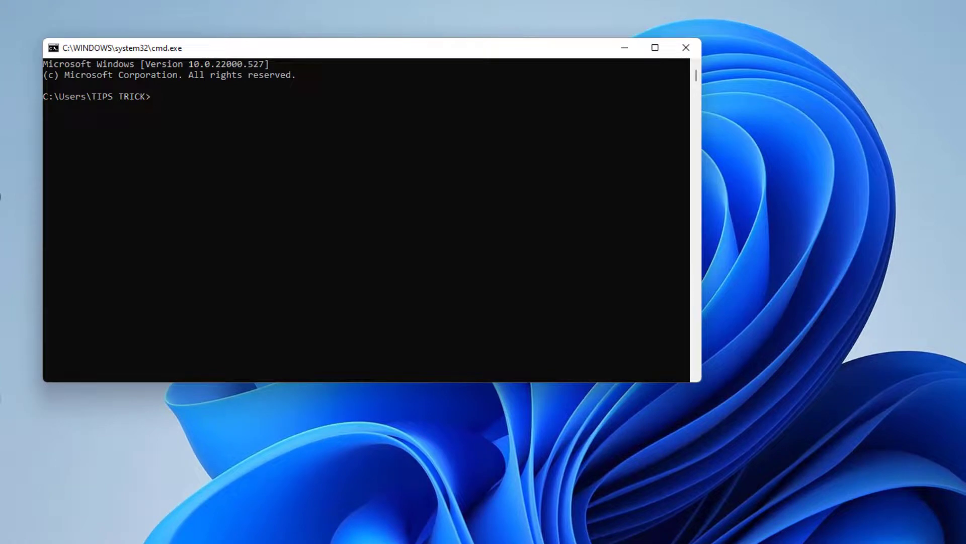
pyautogui.write('sfc /scannow')
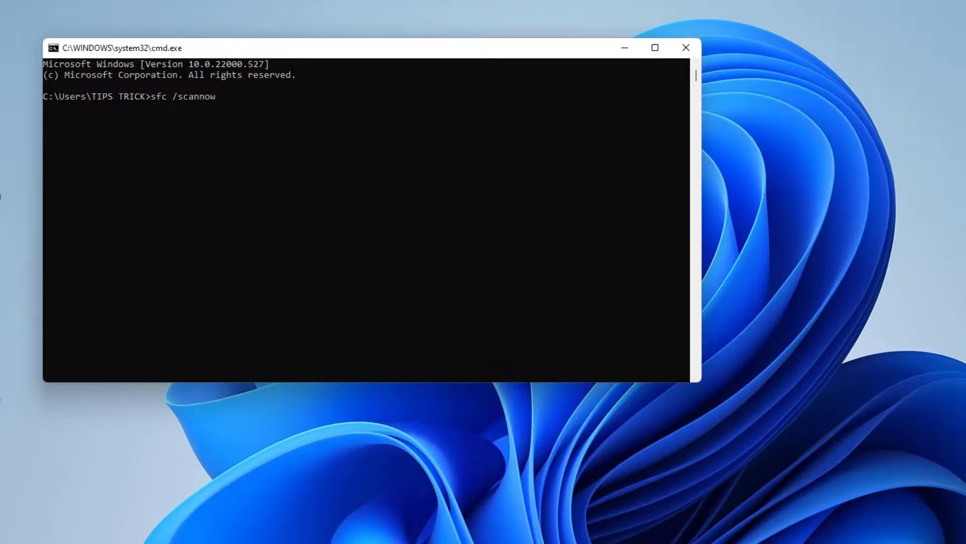